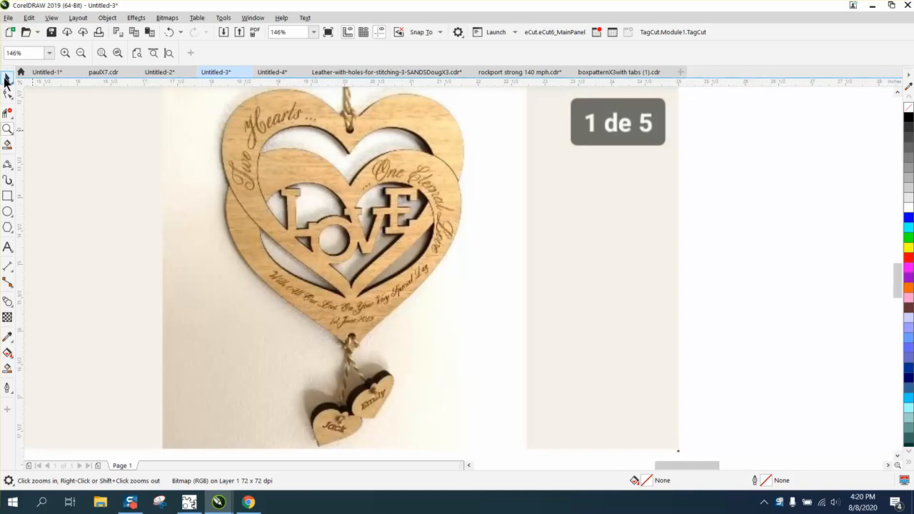
Step: Draw a heart from the common shapes beside the reference photo and widen it to about 3.7 by 2.9 inches
{"action": "left_click", "coordinate": [6, 80]}
{"action": "scroll", "coordinate": [402, 228], "scroll_direction": "down", "scroll_amount": 2}
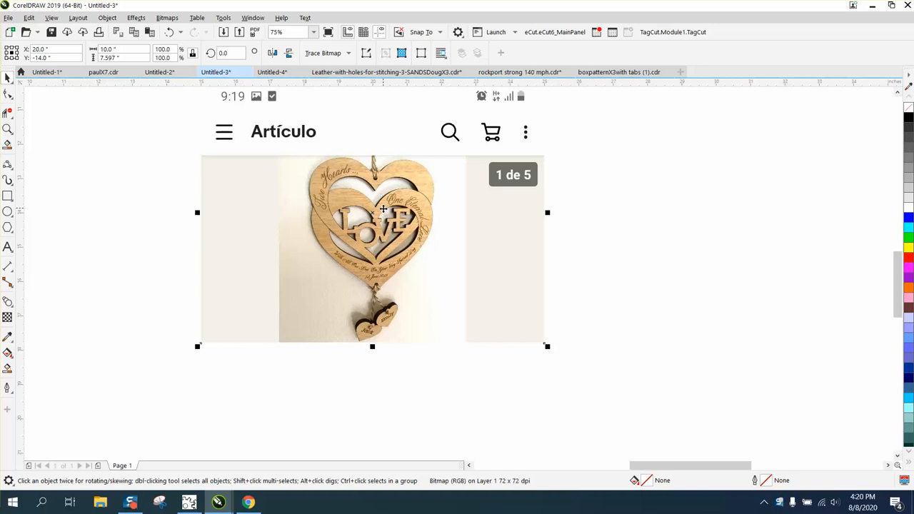
{"action": "left_click", "coordinate": [11, 229]}
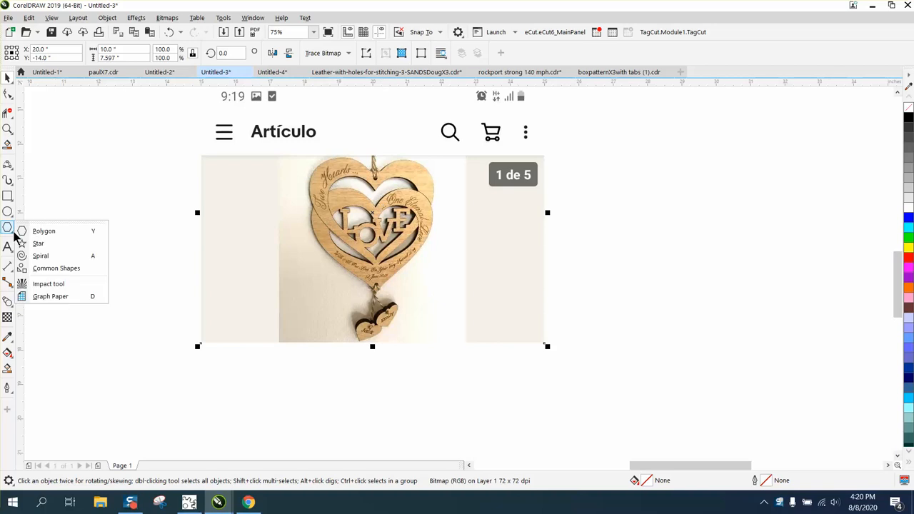
{"action": "left_click", "coordinate": [58, 269]}
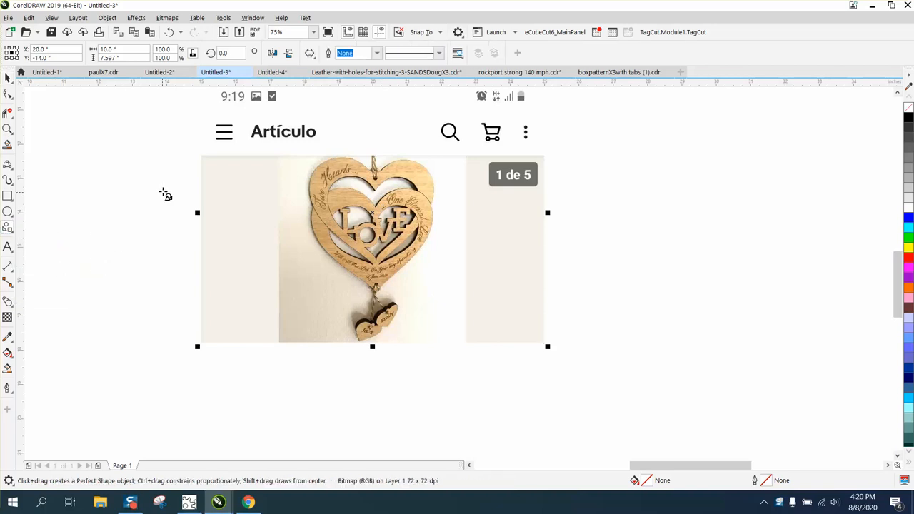
{"action": "left_click_drag", "start_coordinate": [186, 175], "coordinate": [144, 225]}
{"action": "key", "text": "Delete"}
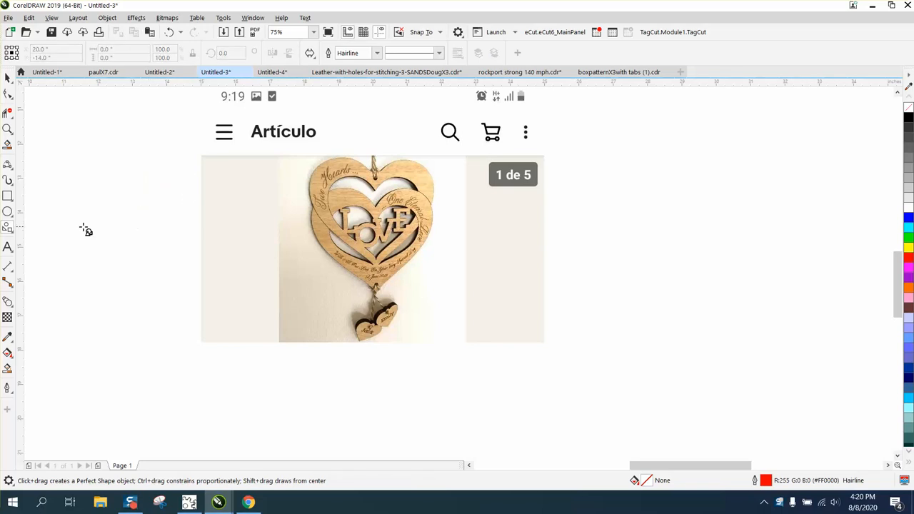
{"action": "left_click", "coordinate": [314, 55]}
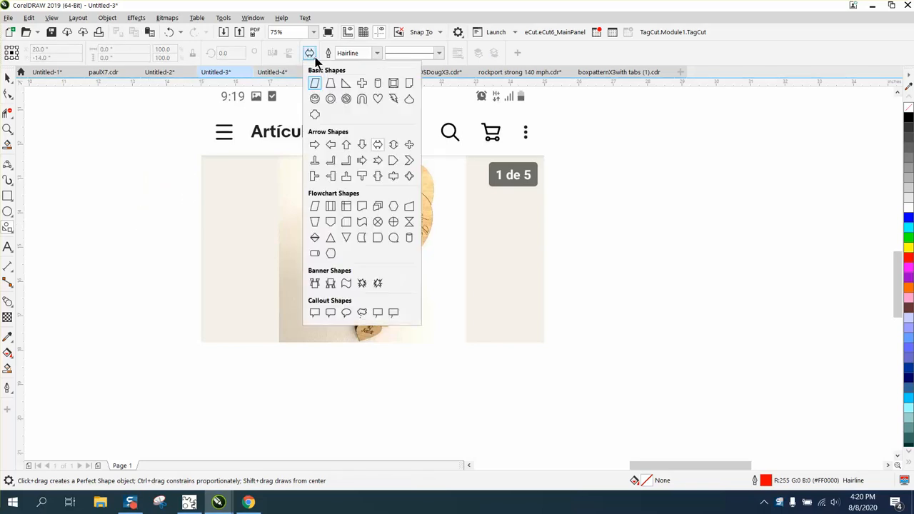
{"action": "left_click", "coordinate": [377, 99]}
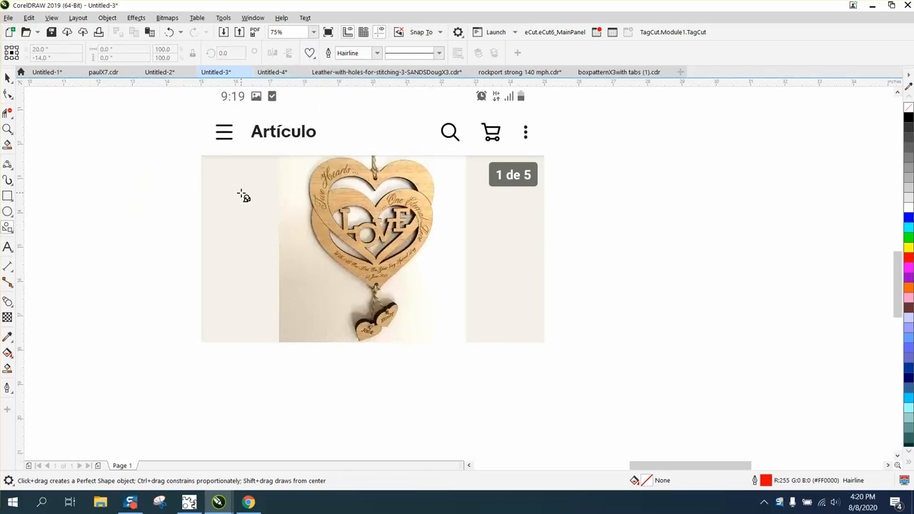
{"action": "left_click_drag", "start_coordinate": [256, 178], "coordinate": [169, 282]}
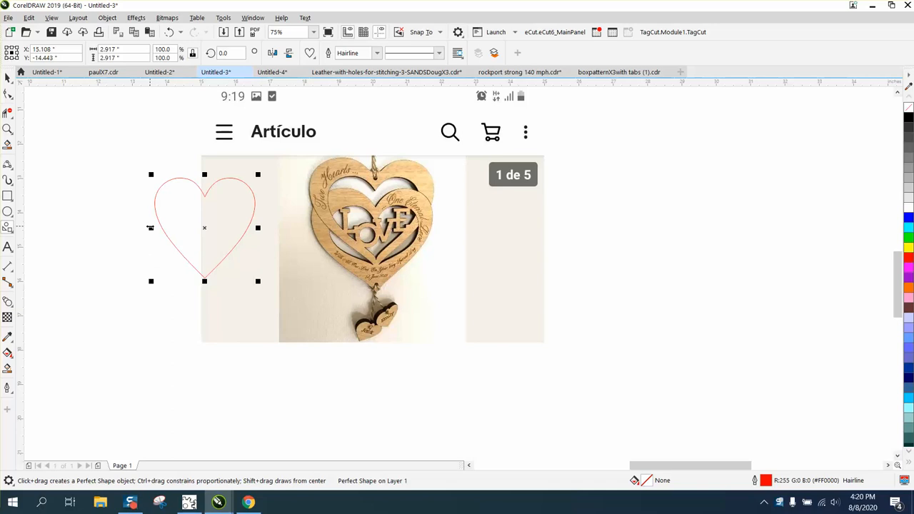
{"action": "left_click_drag", "start_coordinate": [150, 228], "coordinate": [124, 227]}
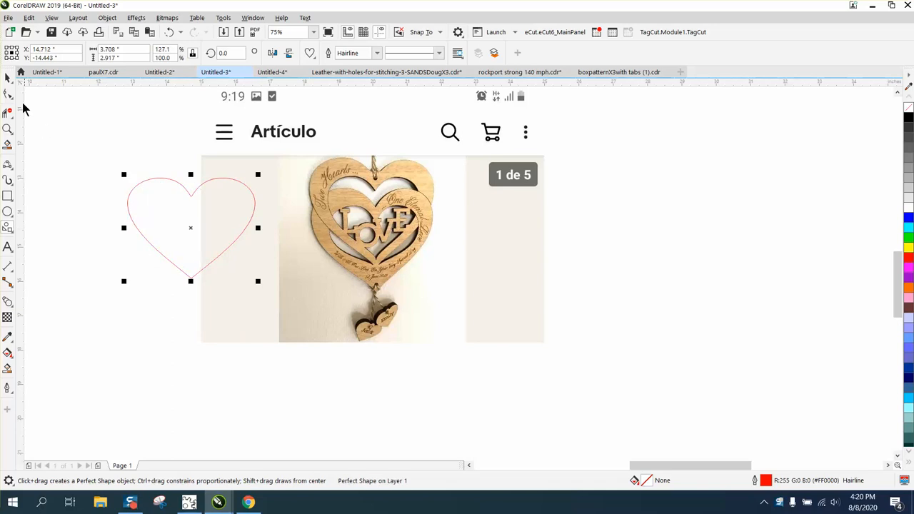
Step: Open the Contour settings for the selected heart
{"action": "left_click", "coordinate": [8, 77]}
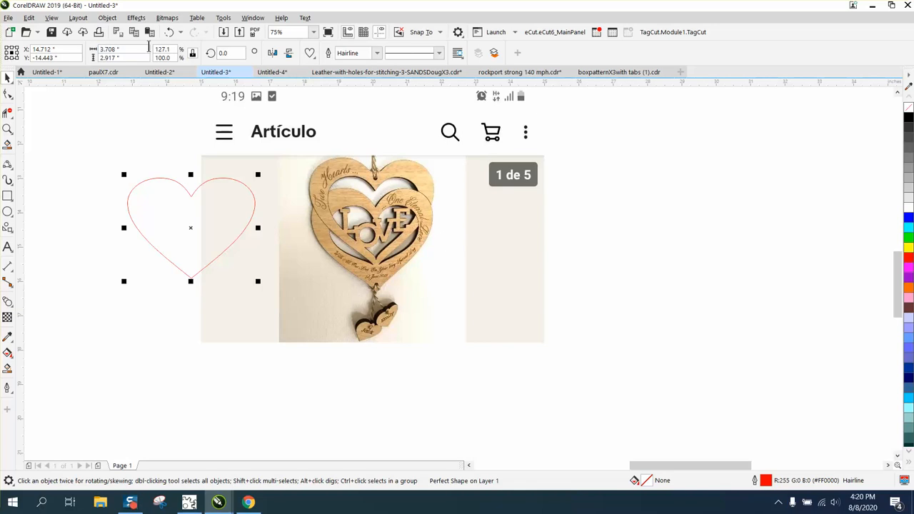
{"action": "left_click", "coordinate": [137, 18]}
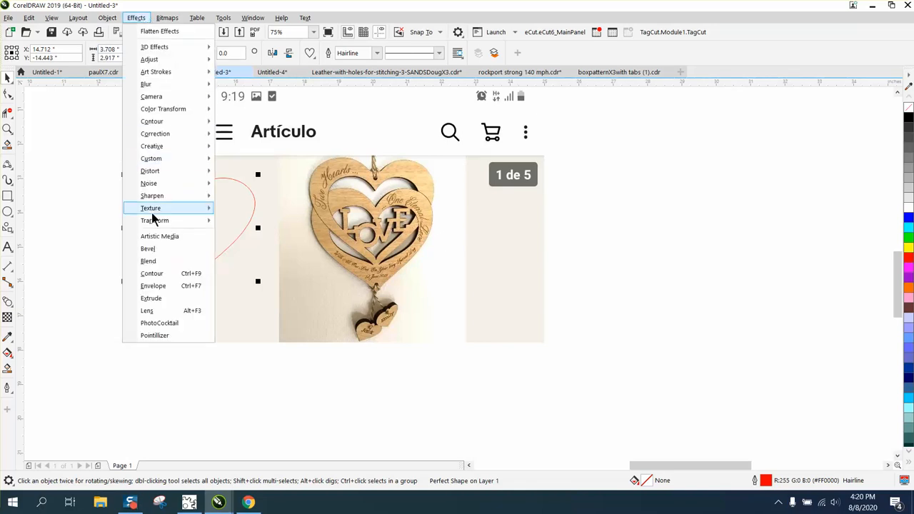
{"action": "left_click", "coordinate": [151, 273]}
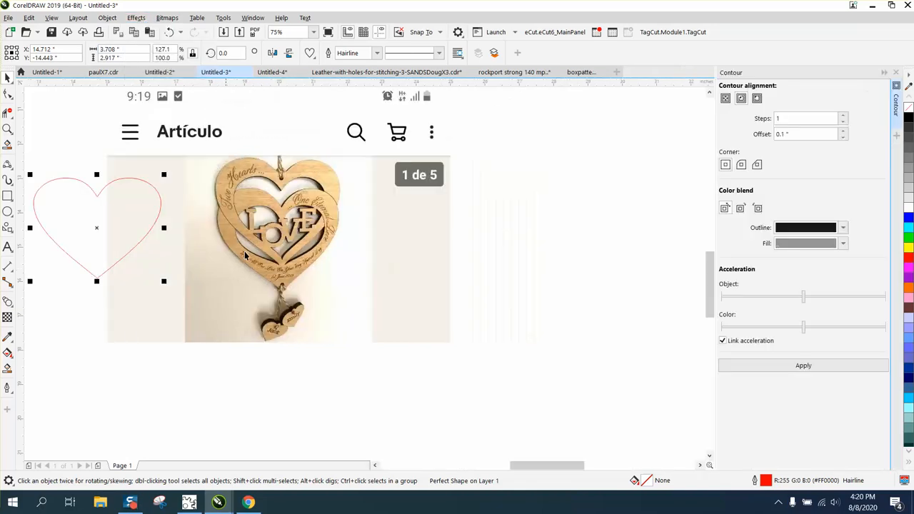
Step: Try a one-step inside contour with a 0.5 inch offset on the heart, and undo it
{"action": "left_click", "coordinate": [781, 121]}
{"action": "left_click_drag", "start_coordinate": [785, 132], "coordinate": [747, 137]}
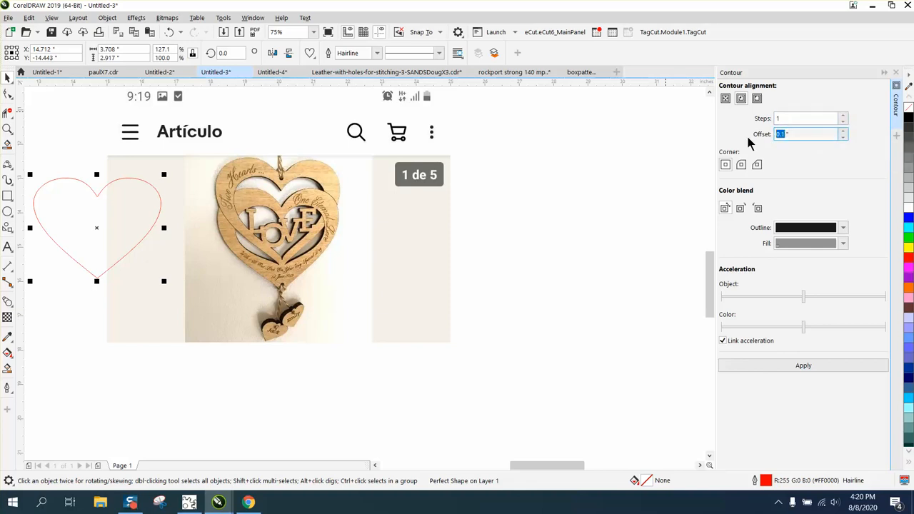
{"action": "key", "text": "BackSpace"}
{"action": "type", "text": ".5"}
{"action": "key", "text": "Return"}
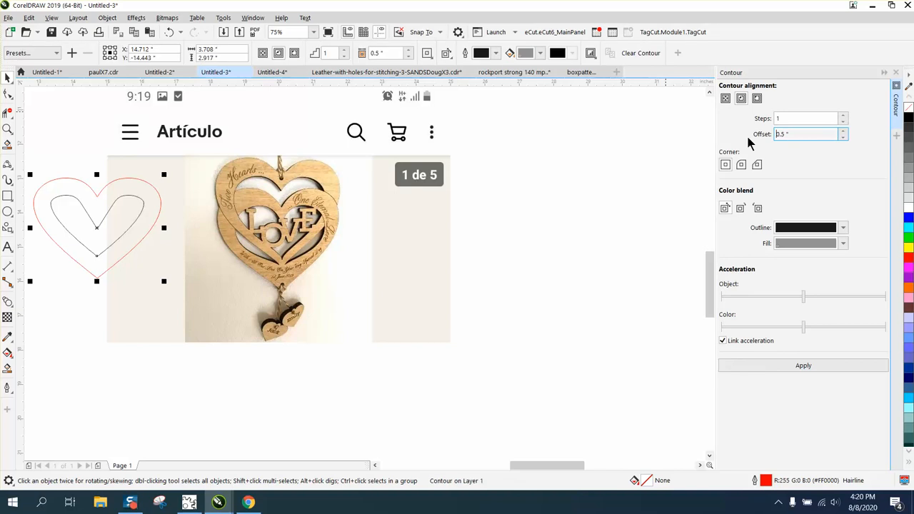
{"action": "left_click", "coordinate": [171, 32]}
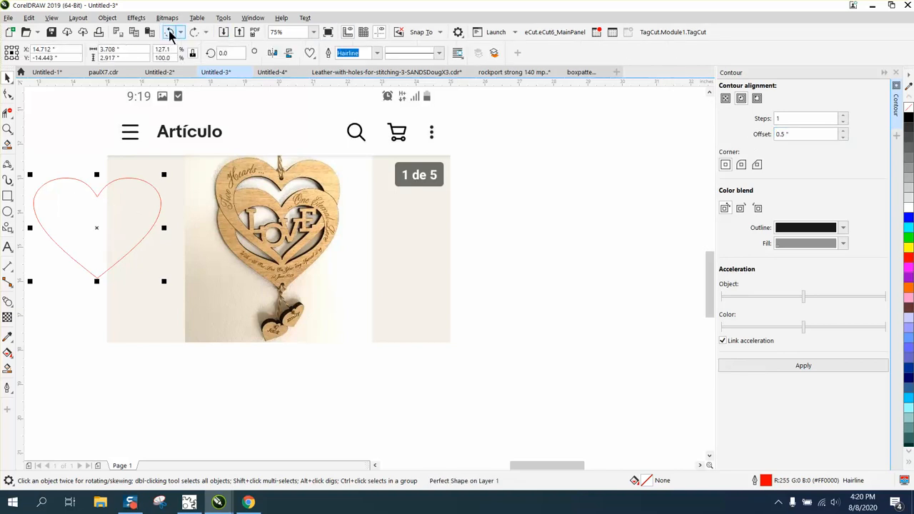
Step: Apply a one-step outside contour with a 0.25 inch offset to the heart
{"action": "left_click", "coordinate": [756, 97]}
{"action": "double_click", "coordinate": [790, 135]}
{"action": "key", "text": "BackSpace"}
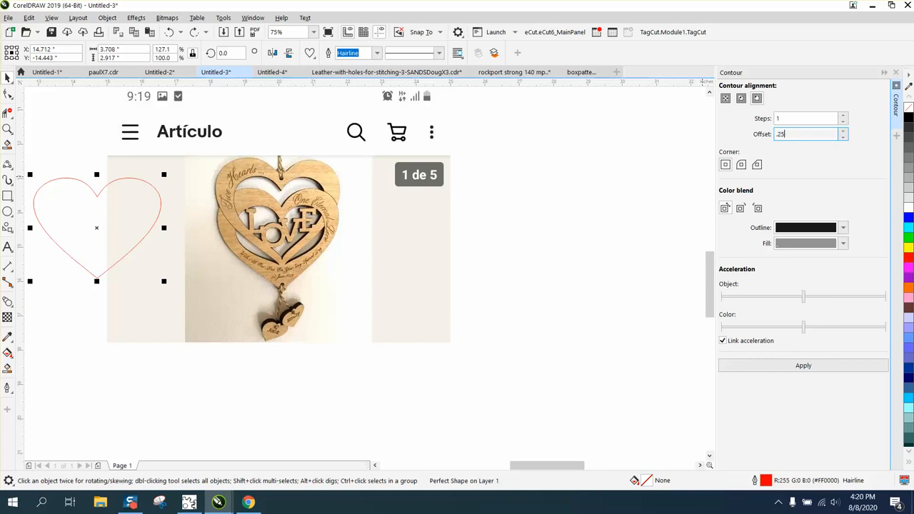
{"action": "left_click", "coordinate": [809, 364]}
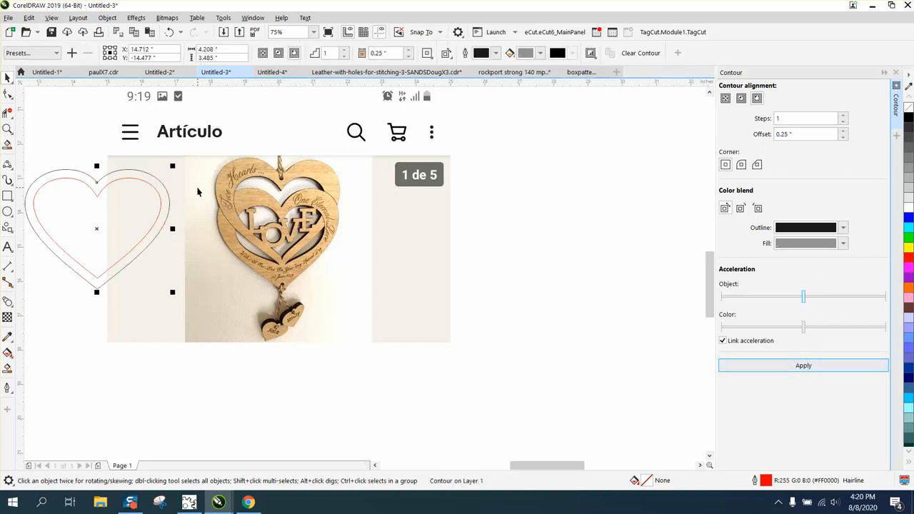
Step: Break the contour apart so the outer heart is separate from the inner red heart
{"action": "scroll", "coordinate": [221, 203], "scroll_direction": "down", "scroll_amount": 1}
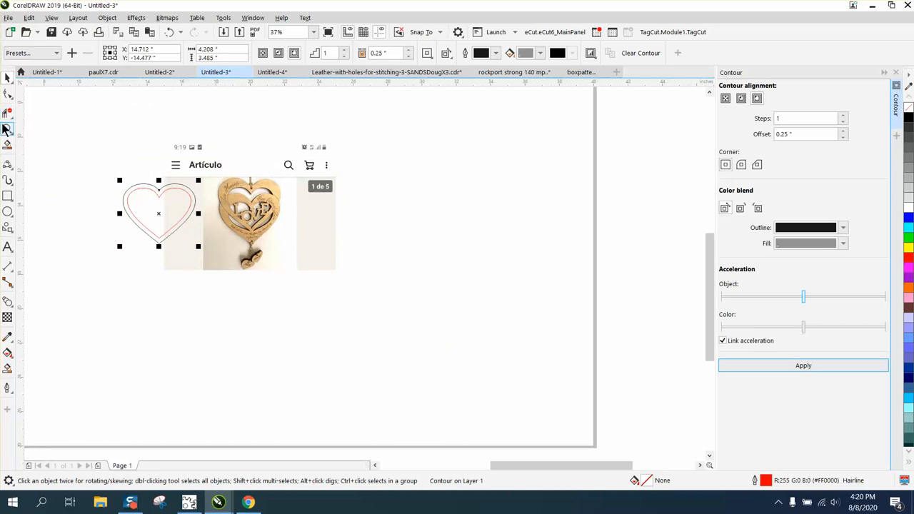
{"action": "left_click", "coordinate": [6, 129]}
{"action": "left_click_drag", "start_coordinate": [89, 168], "coordinate": [290, 292]}
{"action": "left_click", "coordinate": [8, 77]}
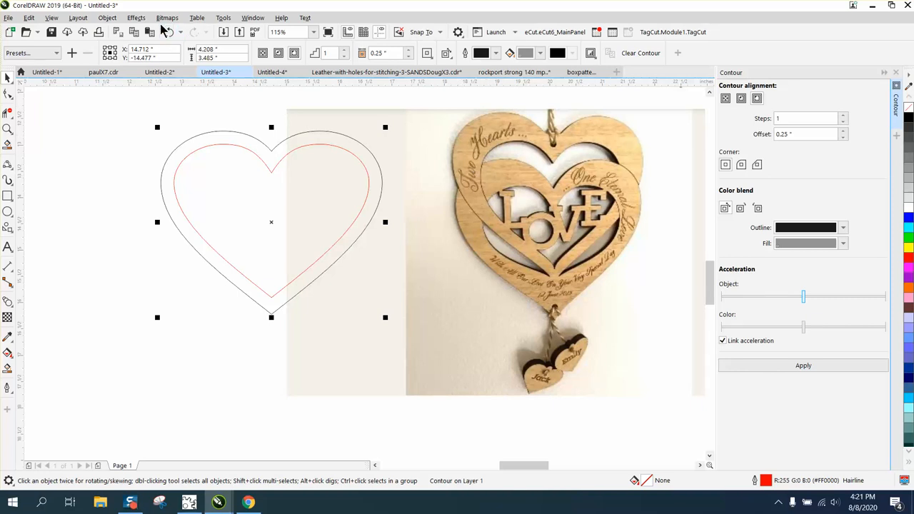
{"action": "left_click", "coordinate": [136, 17]}
{"action": "mouse_move", "coordinate": [107, 18]}
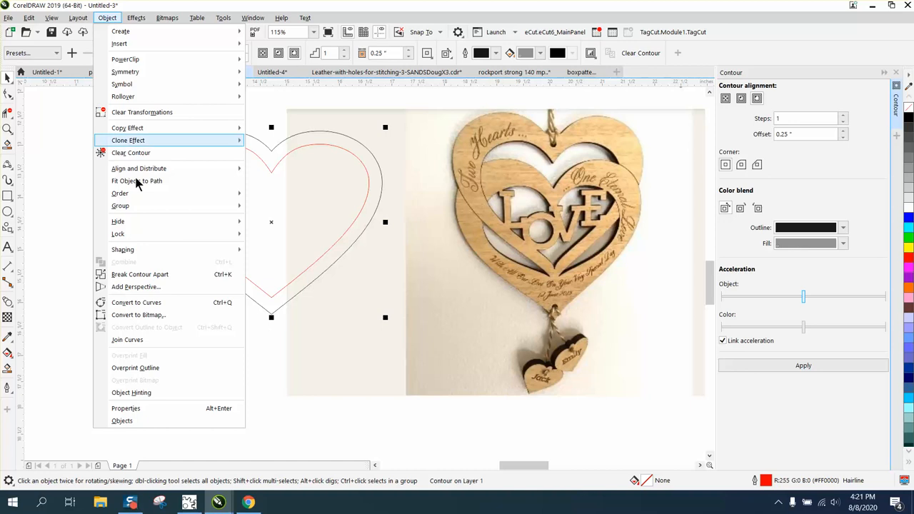
{"action": "left_click", "coordinate": [154, 275]}
{"action": "left_click", "coordinate": [88, 230]}
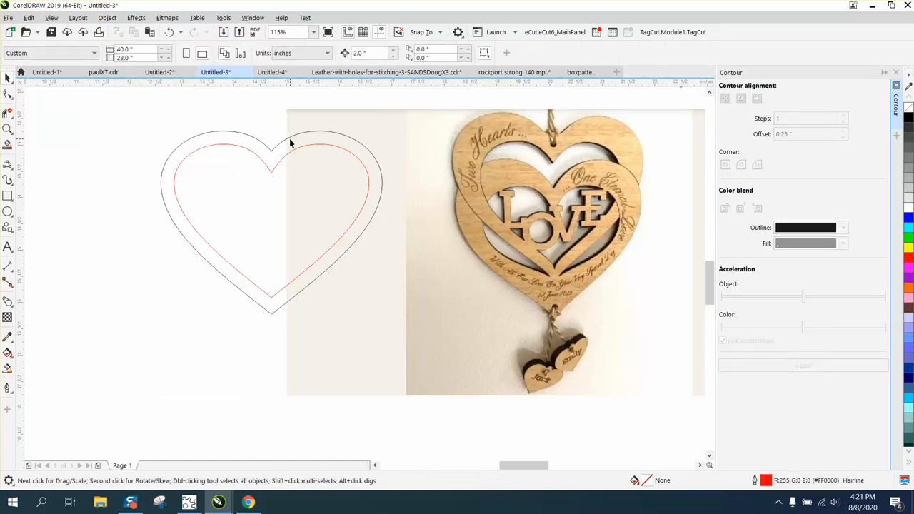
Step: Delete the node at the peak of each upper lobe of the outer heart
{"action": "left_click", "coordinate": [291, 140]}
{"action": "left_click", "coordinate": [8, 94]}
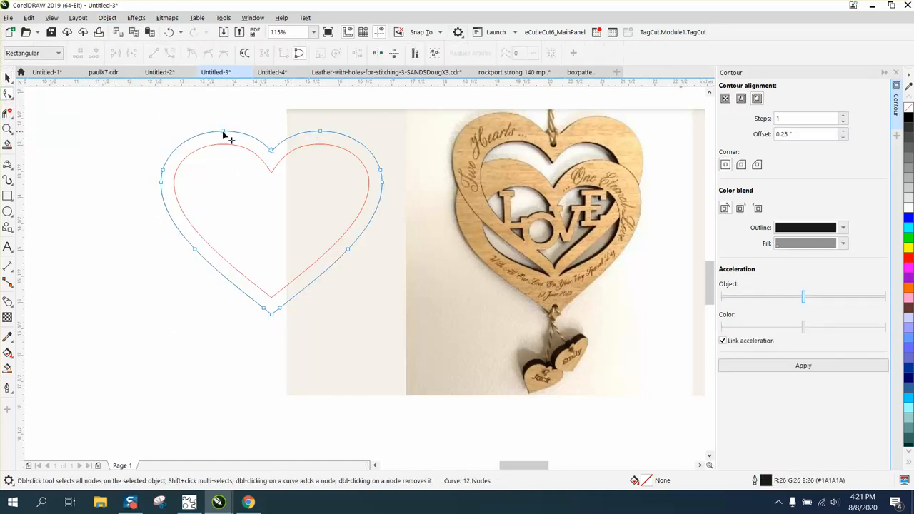
{"action": "left_click", "coordinate": [164, 171]}
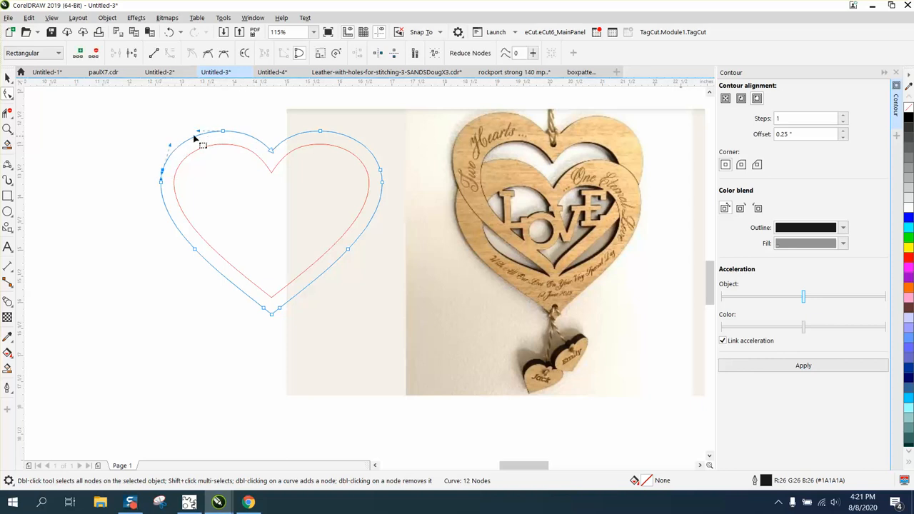
{"action": "left_click", "coordinate": [223, 133]}
{"action": "double_click", "coordinate": [223, 133]}
{"action": "left_click", "coordinate": [323, 133]}
{"action": "double_click", "coordinate": [323, 133]}
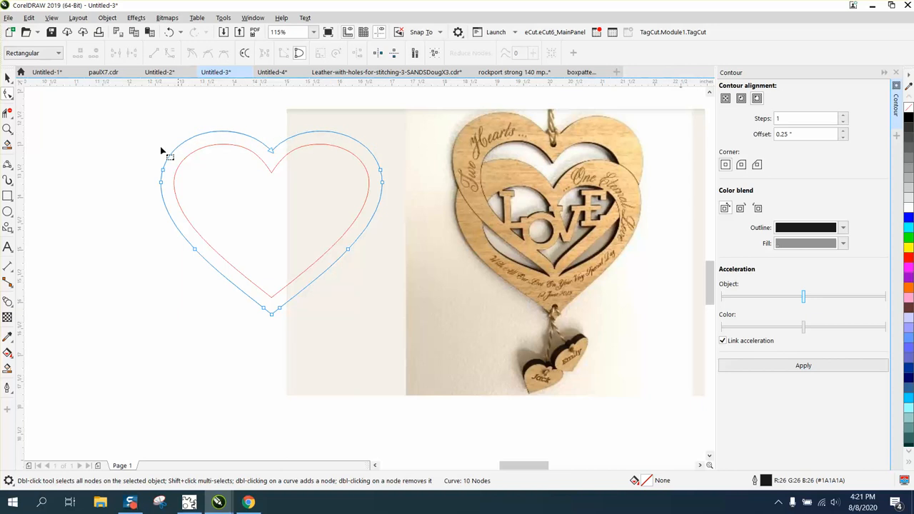
Step: Raise the outer heart's left lobe by pulling both of its curve handles upward
{"action": "left_click", "coordinate": [163, 173]}
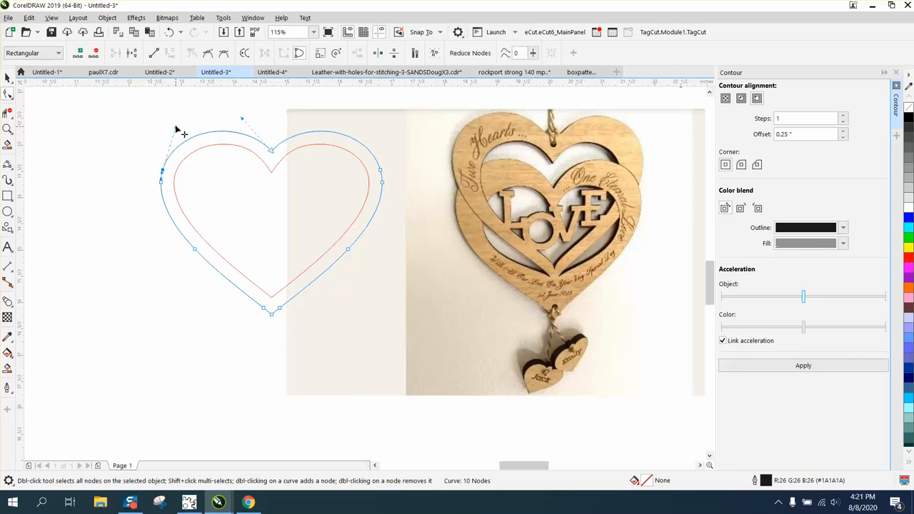
{"action": "left_click_drag", "start_coordinate": [175, 127], "coordinate": [177, 104]}
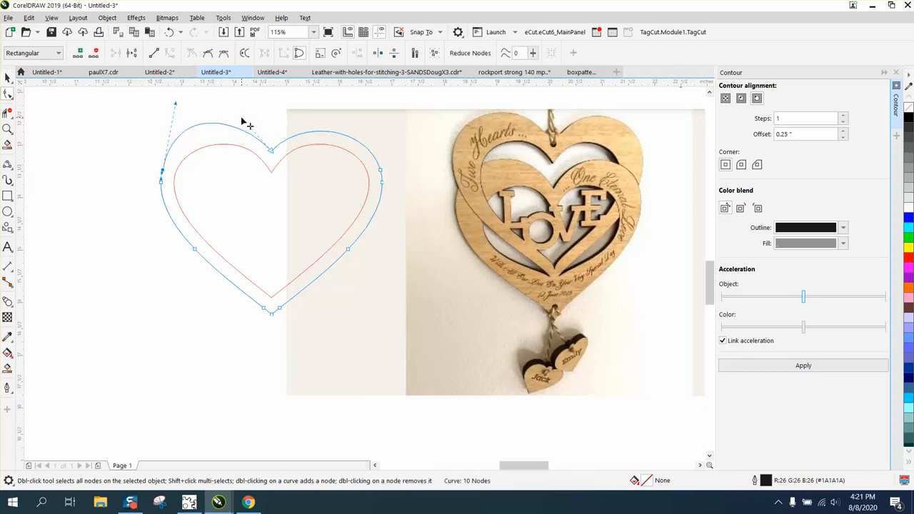
{"action": "left_click_drag", "start_coordinate": [243, 123], "coordinate": [250, 107]}
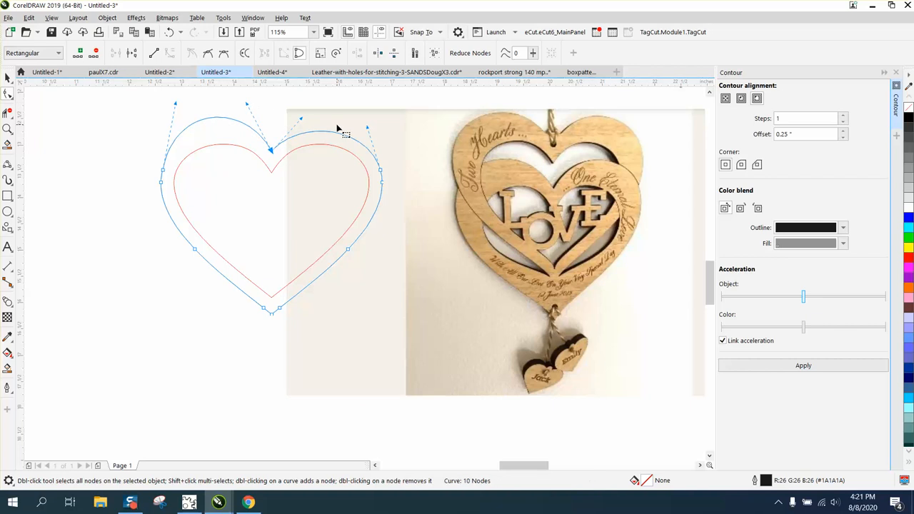
Step: Delete the three nodes along the outer heart's left side and bulge that side outward from near the bottom tip
{"action": "double_click", "coordinate": [163, 173]}
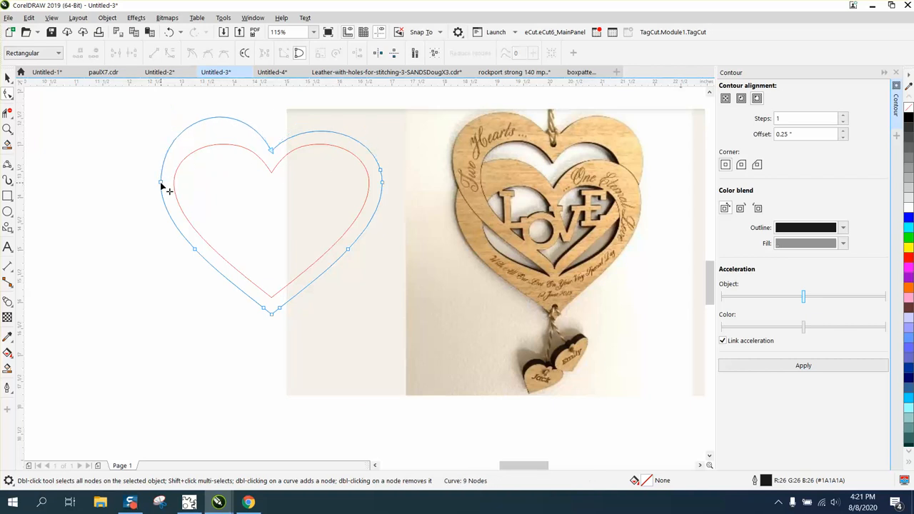
{"action": "double_click", "coordinate": [162, 184]}
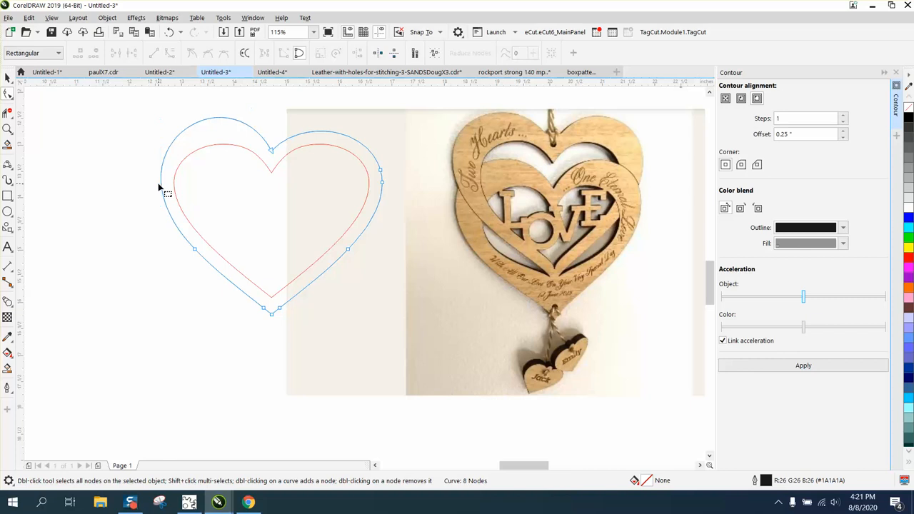
{"action": "double_click", "coordinate": [193, 251]}
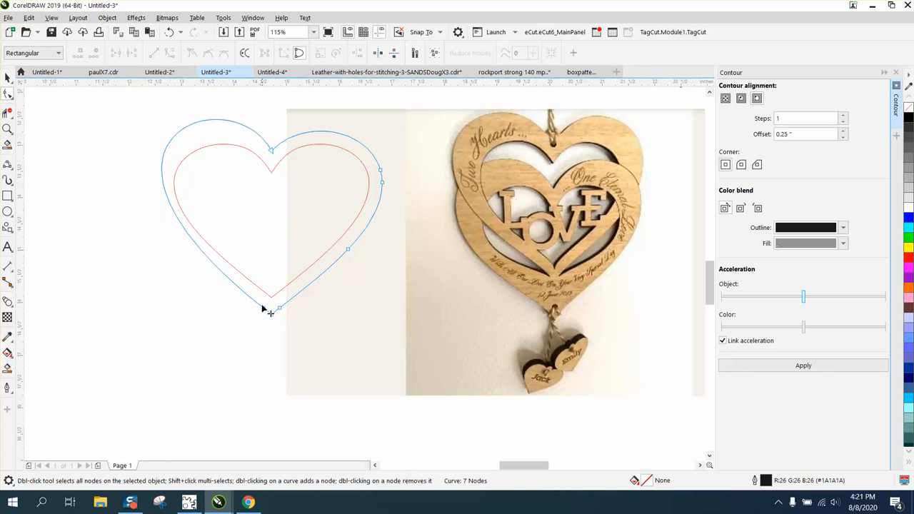
{"action": "left_click_drag", "start_coordinate": [263, 309], "coordinate": [30, 156]}
Step: Move the reference photo away from the hearts, toward the right side of the page
{"action": "scroll", "coordinate": [308, 148], "scroll_direction": "down", "scroll_amount": 3}
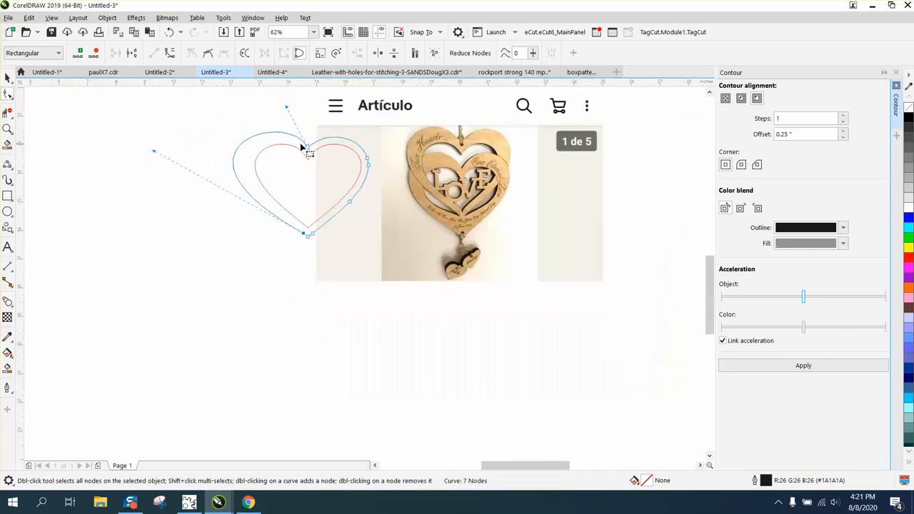
{"action": "left_click", "coordinate": [8, 77]}
{"action": "left_click_drag", "start_coordinate": [521, 187], "coordinate": [667, 197]}
Step: Group the inner and outer hearts and center the group on the page
{"action": "left_click_drag", "start_coordinate": [216, 121], "coordinate": [248, 159]}
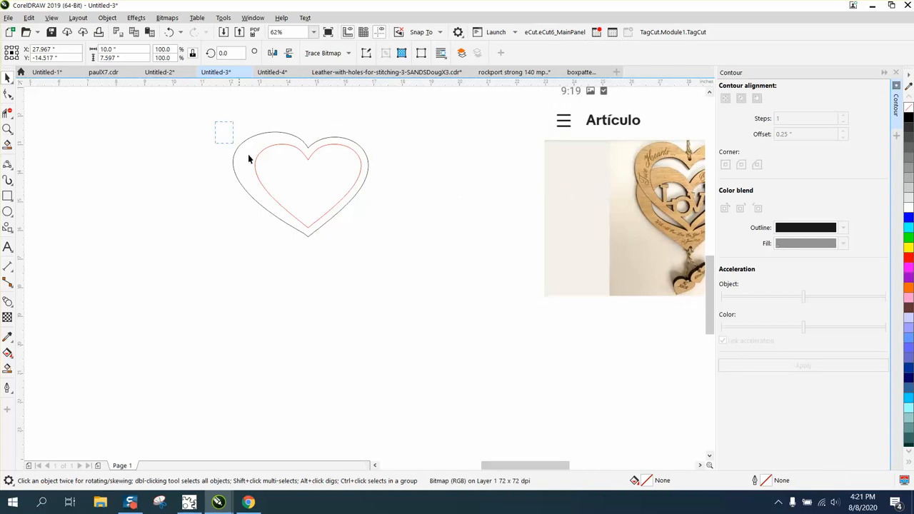
{"action": "left_click_drag", "start_coordinate": [461, 262], "coordinate": [460, 260]}
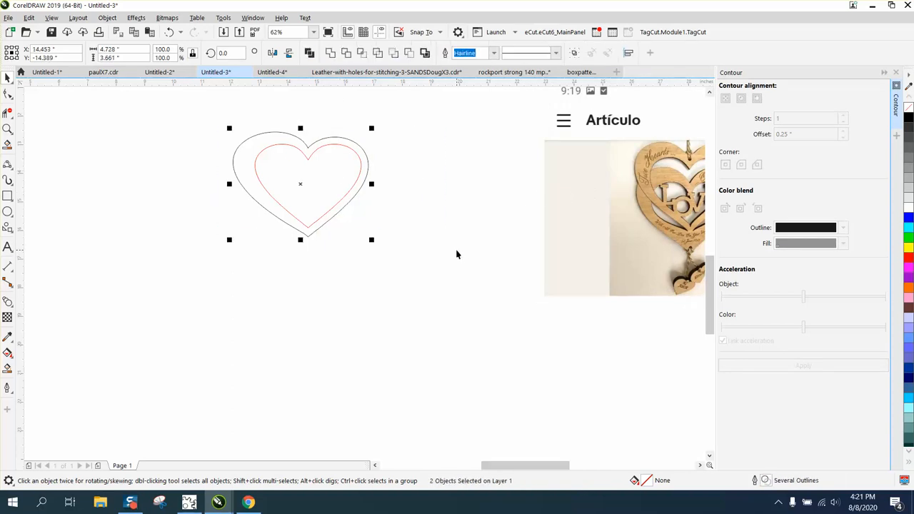
{"action": "key", "text": "ctrl+g"}
{"action": "key", "text": "p"}
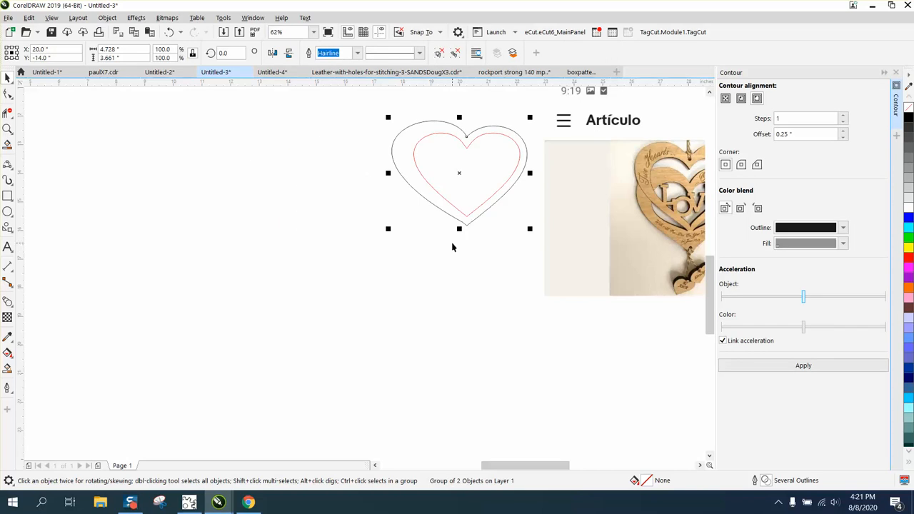
{"action": "left_click", "coordinate": [8, 129]}
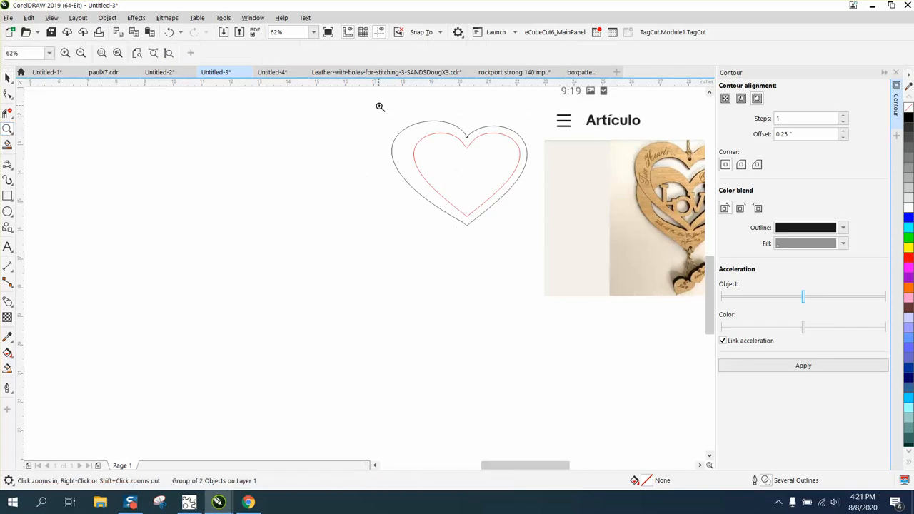
{"action": "left_click_drag", "start_coordinate": [379, 105], "coordinate": [631, 258]}
{"action": "left_click", "coordinate": [8, 77]}
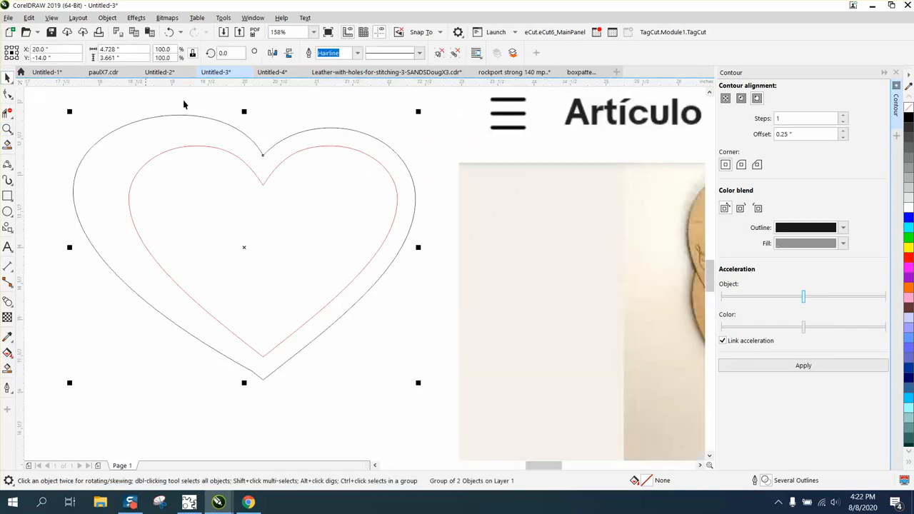
Step: Ungroup the two hearts and nudge the red inner heart 6 inches to the right, out of the outer heart
{"action": "left_click", "coordinate": [333, 119]}
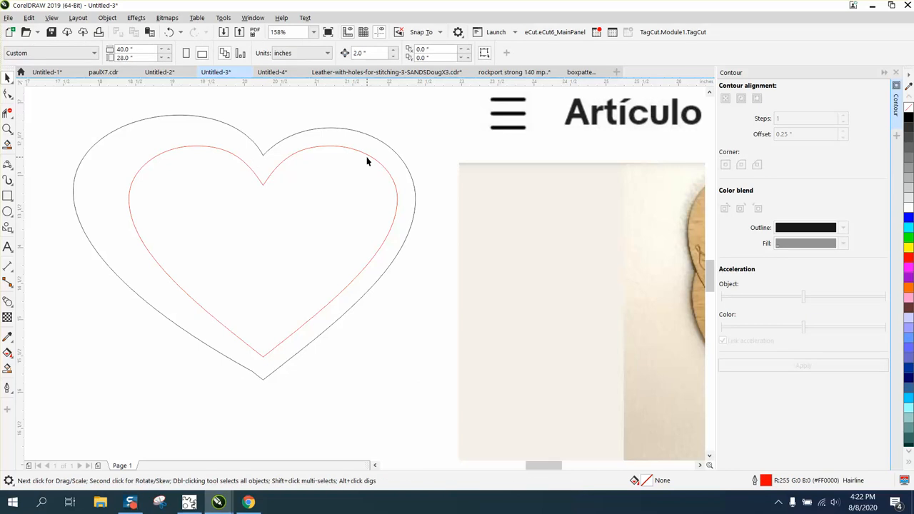
{"action": "left_click", "coordinate": [368, 160]}
{"action": "key", "text": "ctrl+u"}
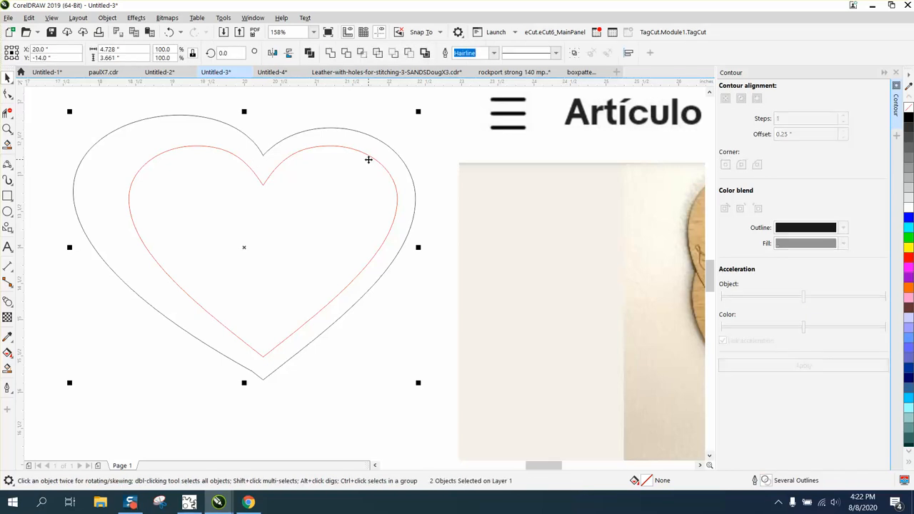
{"action": "left_click", "coordinate": [393, 87]}
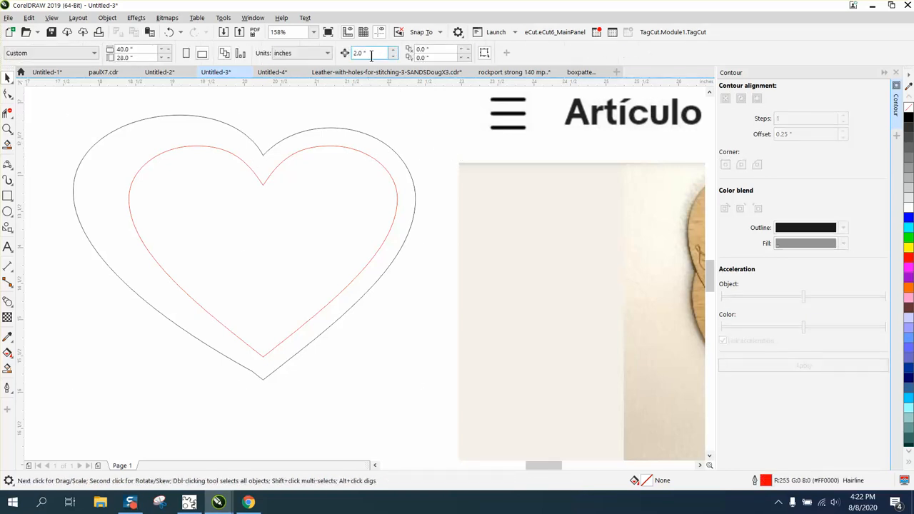
{"action": "left_click", "coordinate": [375, 161]}
{"action": "key", "text": "Right"}
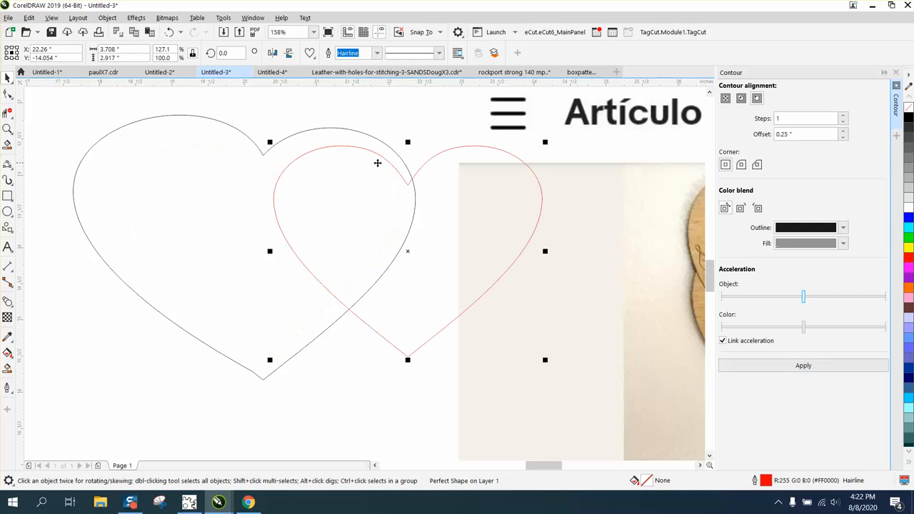
{"action": "key", "text": "Right"}
{"action": "key", "text": "Right"}
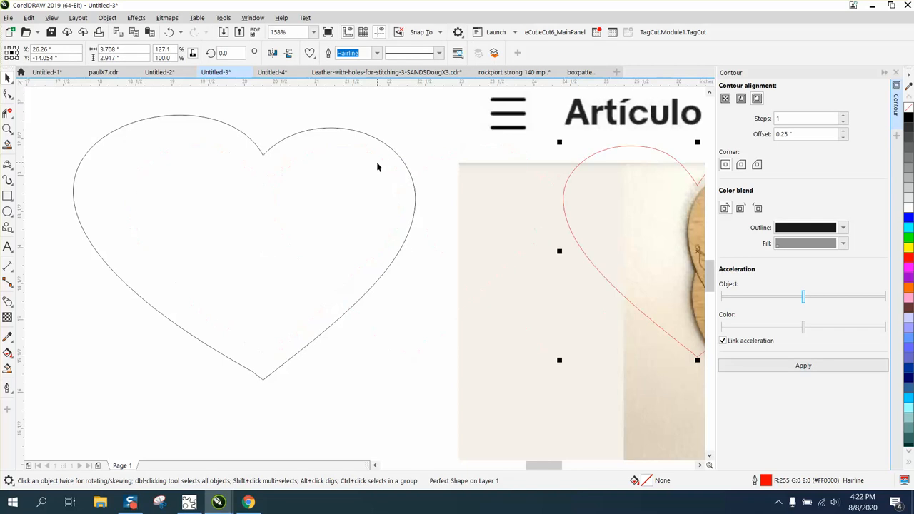
Step: Draw a vertical line about 4.33 inches long beside the outer heart and center it on the page
{"action": "left_click", "coordinate": [11, 170]}
{"action": "left_click", "coordinate": [42, 181]}
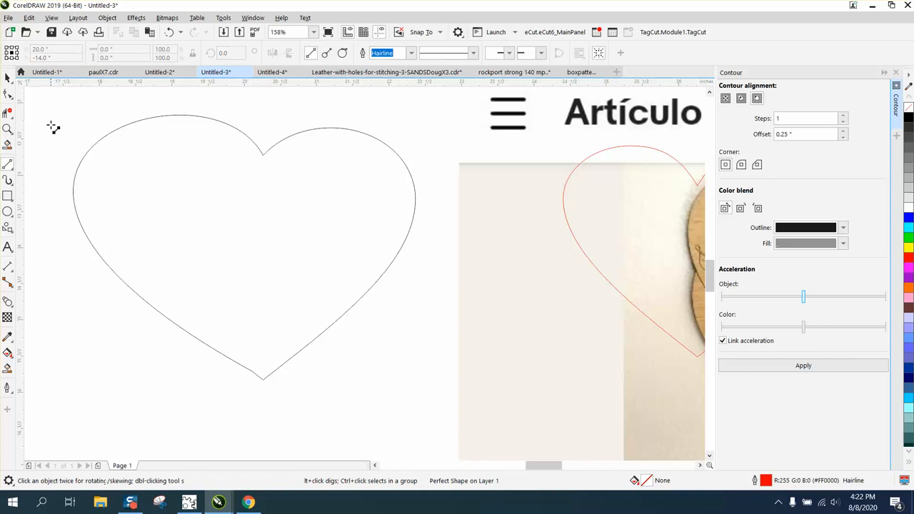
{"action": "left_click_drag", "start_coordinate": [55, 98], "coordinate": [50, 412]}
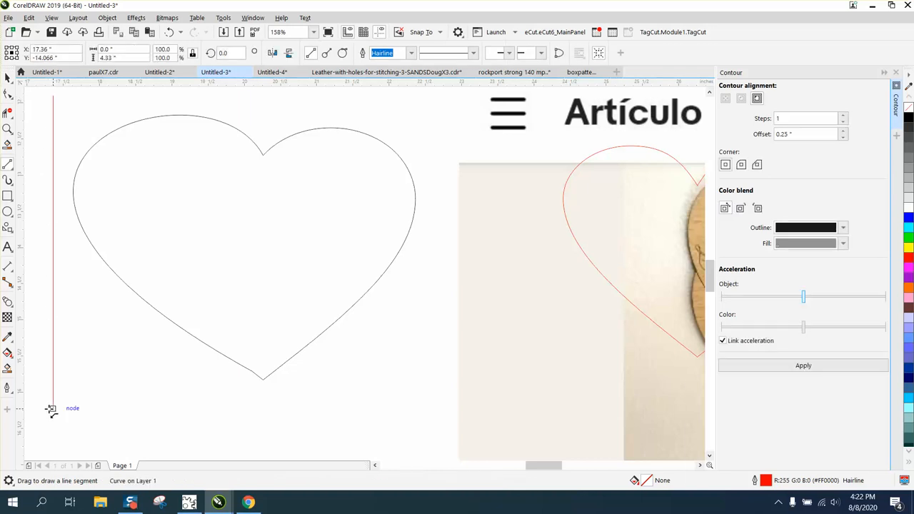
{"action": "key", "text": "p"}
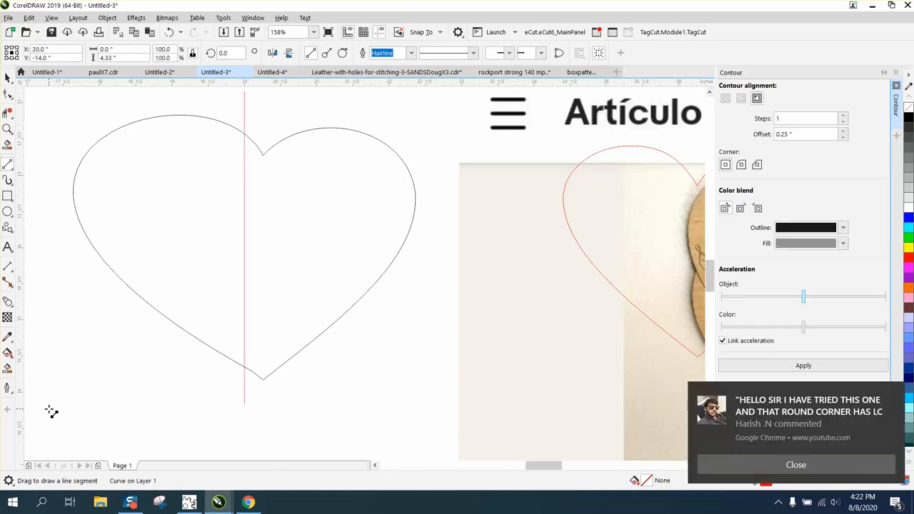
Step: Turn on snapping to objects and move the vertical line onto the node at the outer heart's top notch
{"action": "left_click", "coordinate": [7, 77]}
{"action": "left_click", "coordinate": [285, 140]}
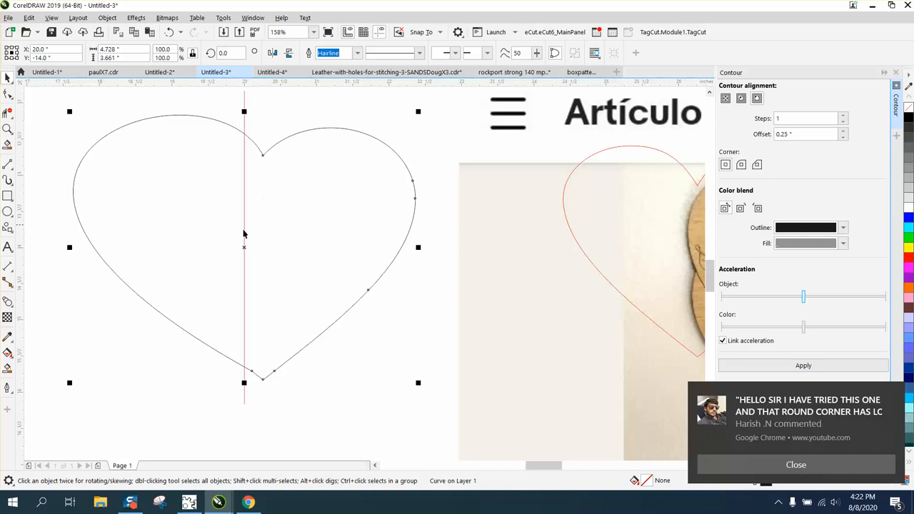
{"action": "left_click", "coordinate": [244, 145]}
{"action": "left_click_drag", "start_coordinate": [243, 144], "coordinate": [261, 152]}
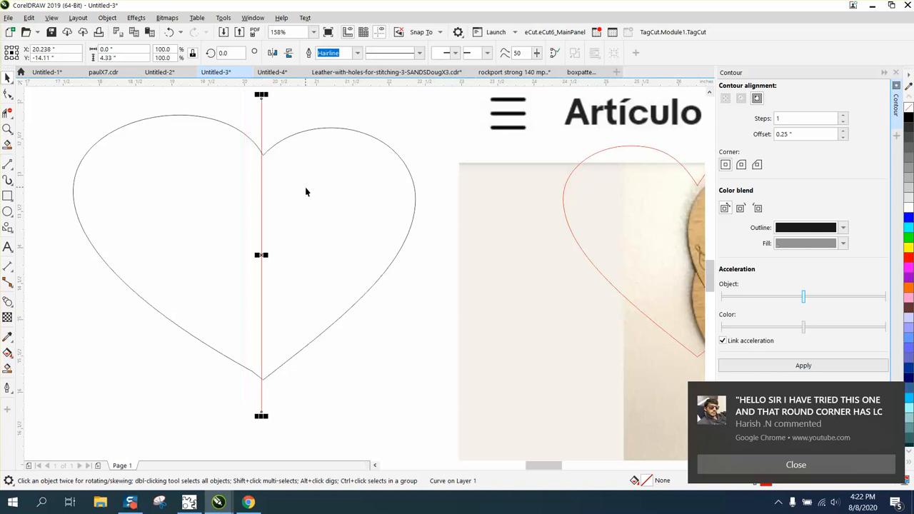
{"action": "left_click", "coordinate": [7, 129]}
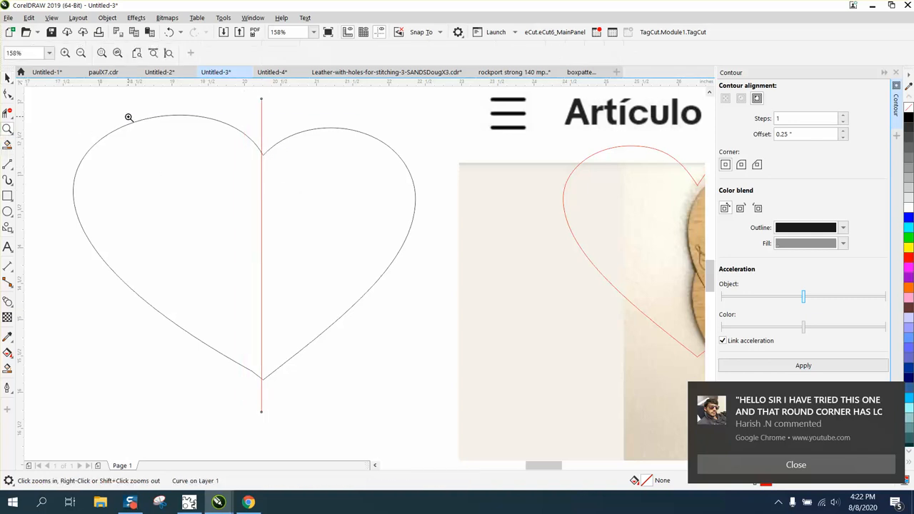
{"action": "left_click_drag", "start_coordinate": [127, 116], "coordinate": [353, 240]}
{"action": "key", "text": "space"}
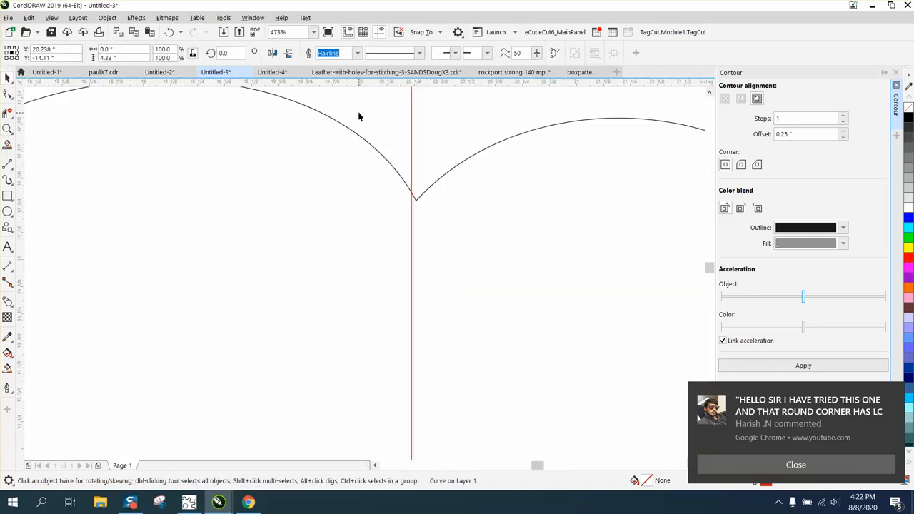
{"action": "left_click", "coordinate": [434, 32]}
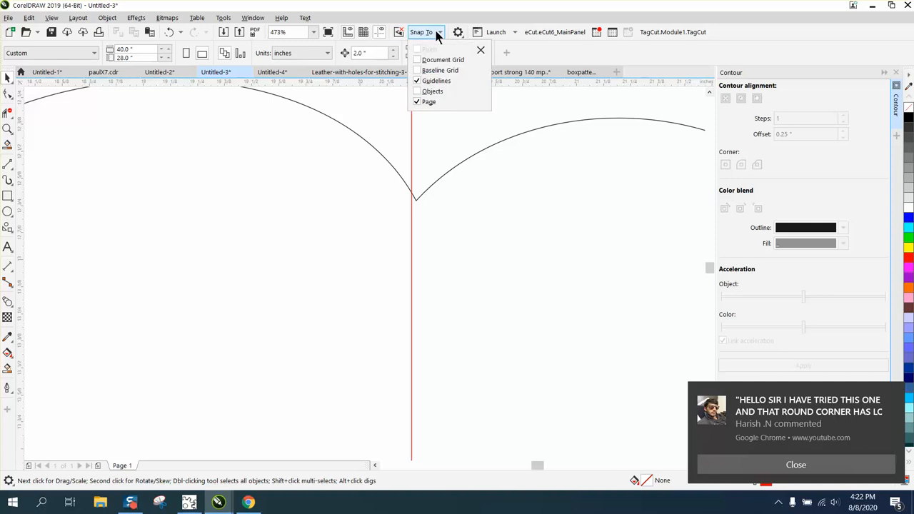
{"action": "left_click", "coordinate": [420, 92]}
{"action": "left_click", "coordinate": [7, 97]}
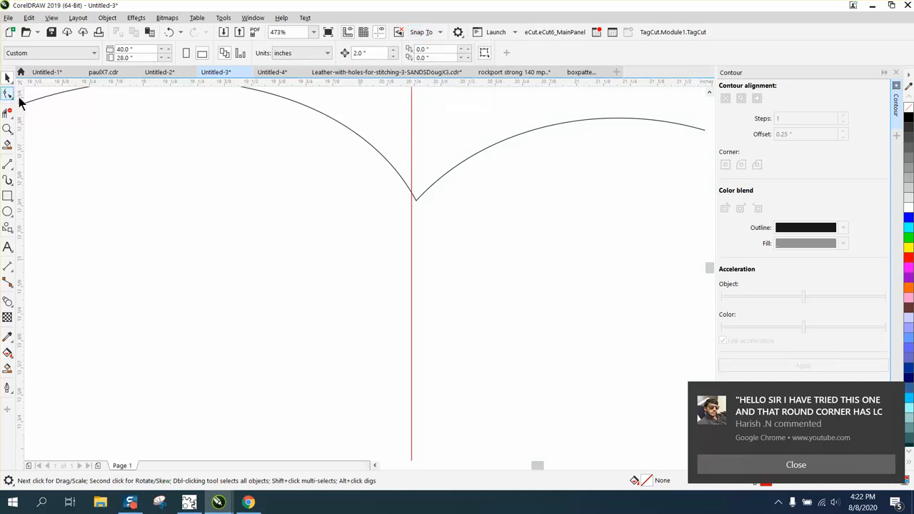
{"action": "left_click", "coordinate": [410, 170]}
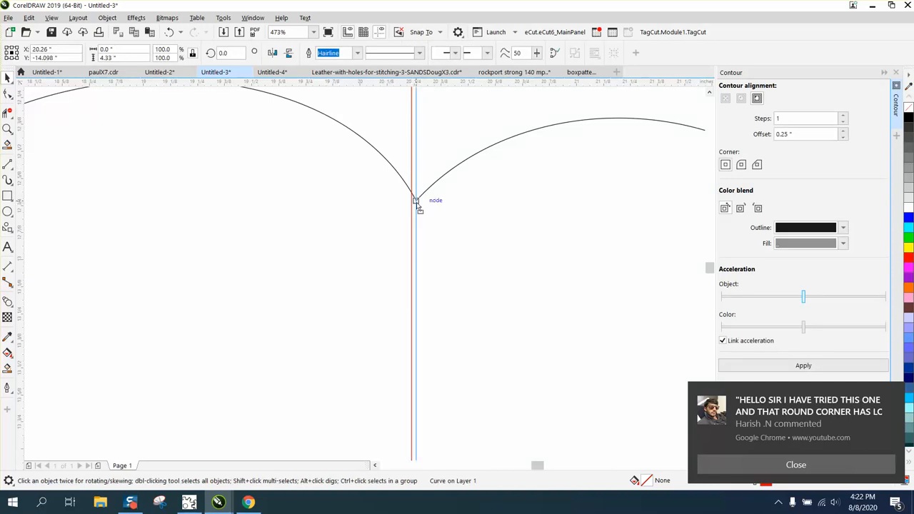
Step: Try deleting the extra node just left of the outer heart's bottom tip and undo the deletion
{"action": "scroll", "coordinate": [372, 187], "scroll_direction": "down", "scroll_amount": 5}
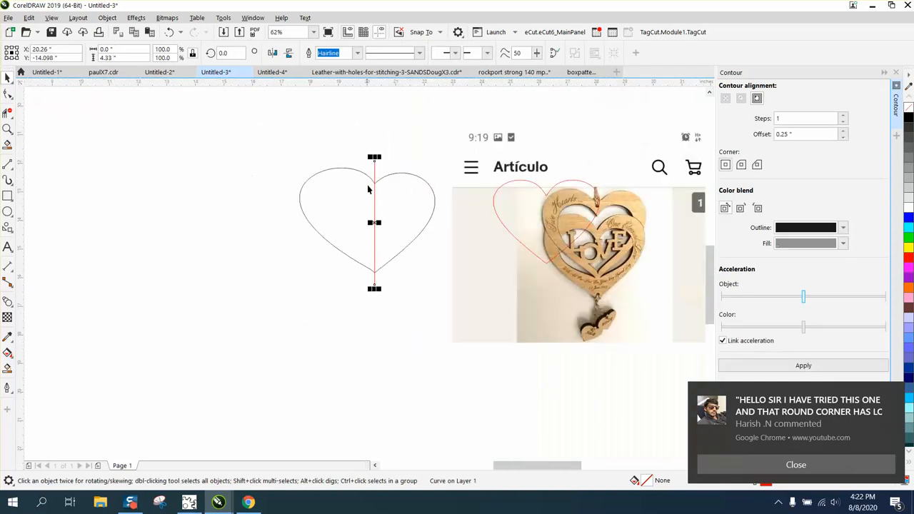
{"action": "left_click", "coordinate": [7, 128]}
{"action": "left_click_drag", "start_coordinate": [371, 265], "coordinate": [387, 285]}
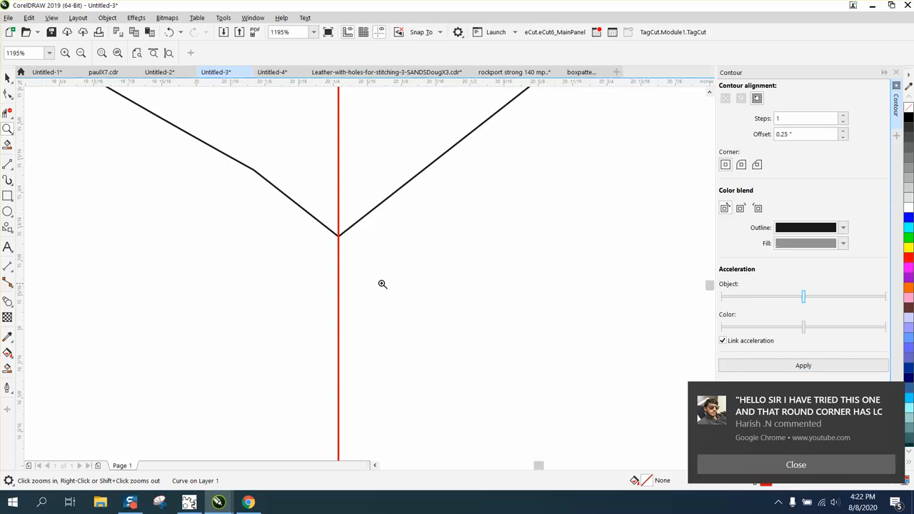
{"action": "right_click", "coordinate": [381, 282]}
{"action": "right_click", "coordinate": [371, 271]}
{"action": "left_click_drag", "start_coordinate": [337, 250], "coordinate": [394, 274]}
{"action": "left_click", "coordinate": [7, 94]}
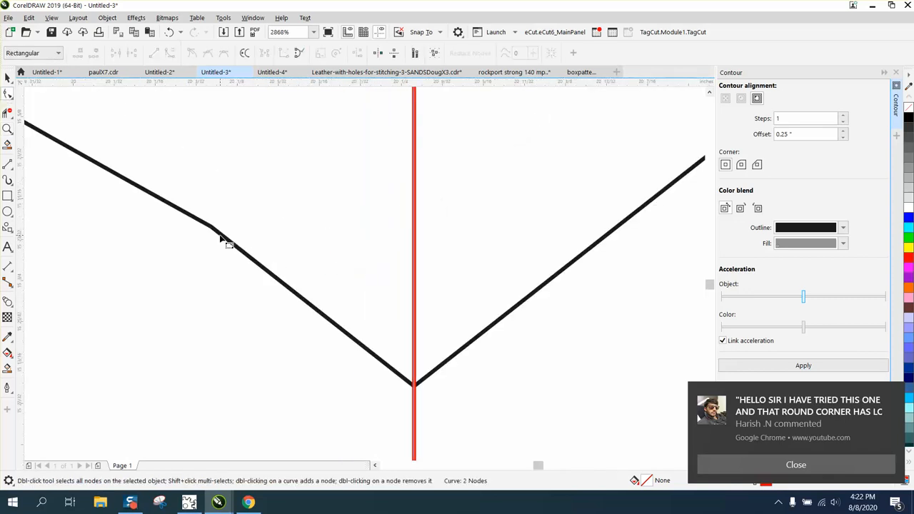
{"action": "left_click", "coordinate": [220, 239]}
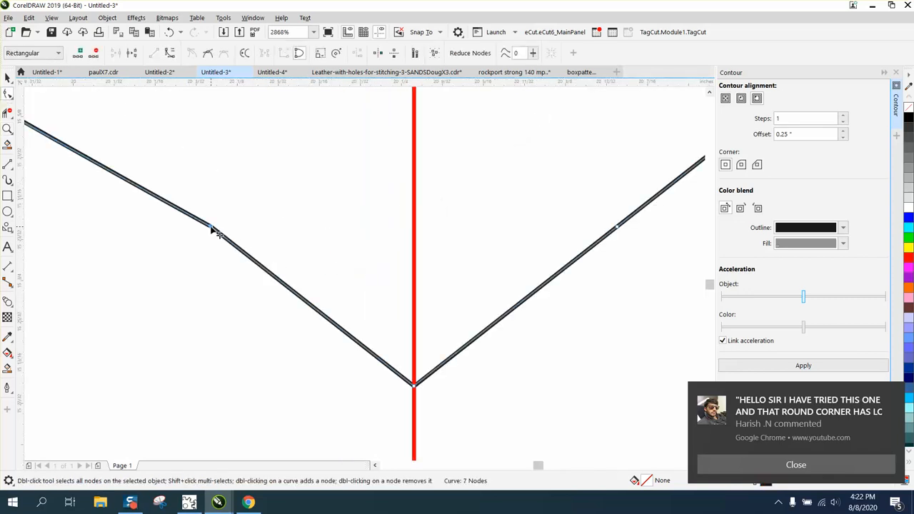
{"action": "double_click", "coordinate": [213, 229]}
{"action": "scroll", "coordinate": [232, 241], "scroll_direction": "down", "scroll_amount": 8}
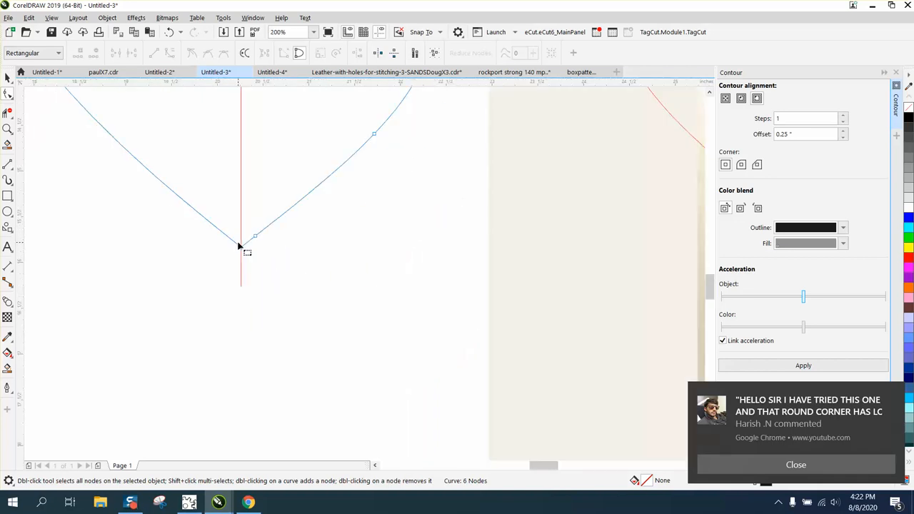
{"action": "scroll", "coordinate": [298, 264], "scroll_direction": "down", "scroll_amount": 1}
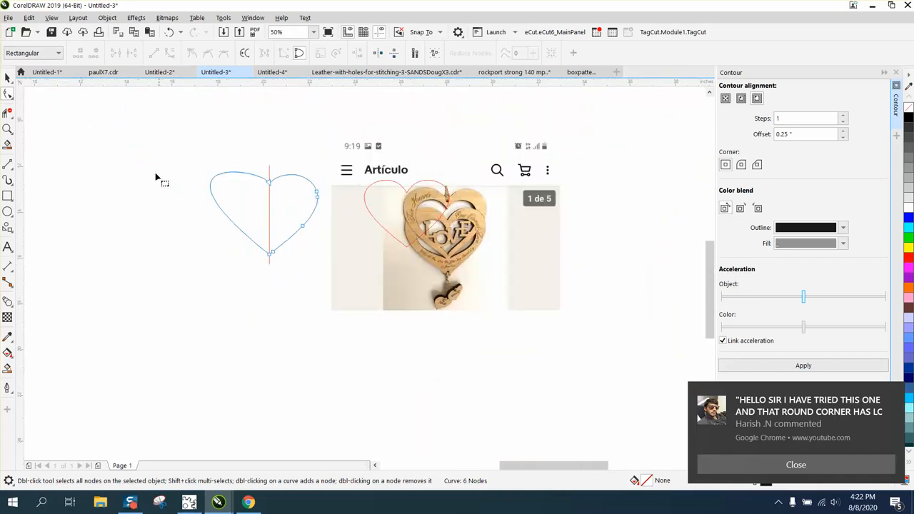
{"action": "left_click", "coordinate": [168, 33]}
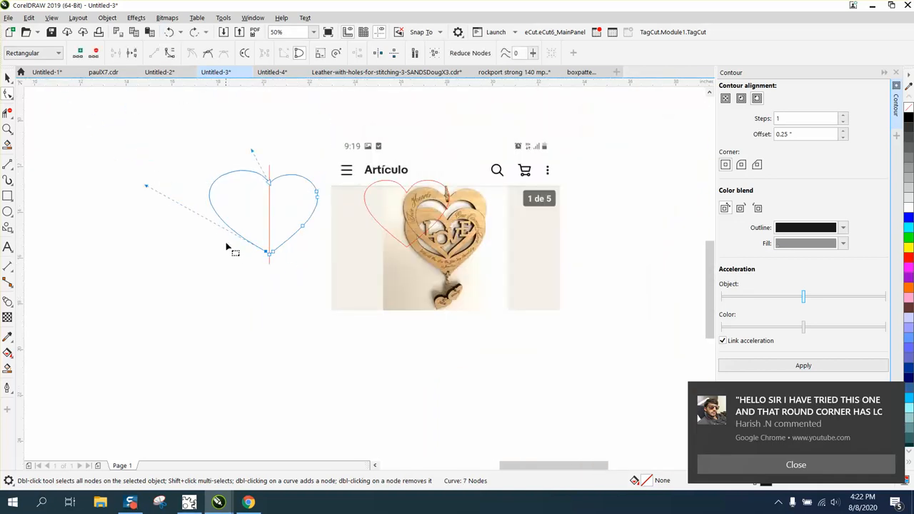
Step: Remove the outer heart's right half up to the vertical line with virtual segment deletion
{"action": "left_click", "coordinate": [7, 77]}
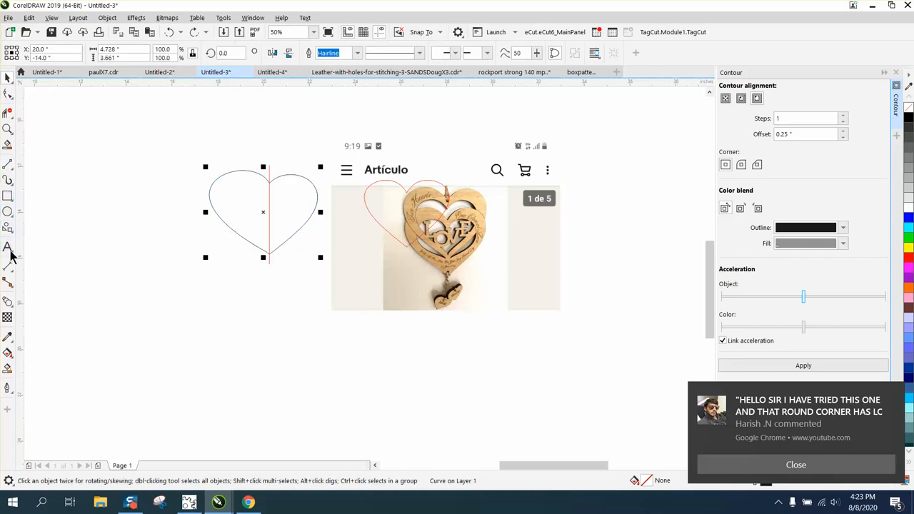
{"action": "left_click", "coordinate": [7, 112]}
{"action": "left_click_drag", "start_coordinate": [295, 161], "coordinate": [295, 268]}
{"action": "left_click", "coordinate": [7, 77]}
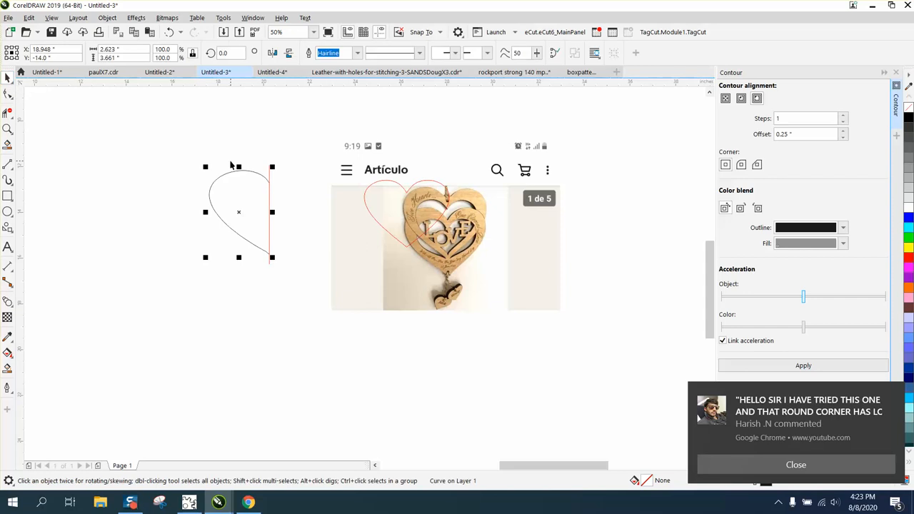
Step: Delete the vertical line and mirror a copy of the left half to the right to form a symmetrical heart
{"action": "left_click", "coordinate": [294, 193]}
{"action": "left_click", "coordinate": [270, 192]}
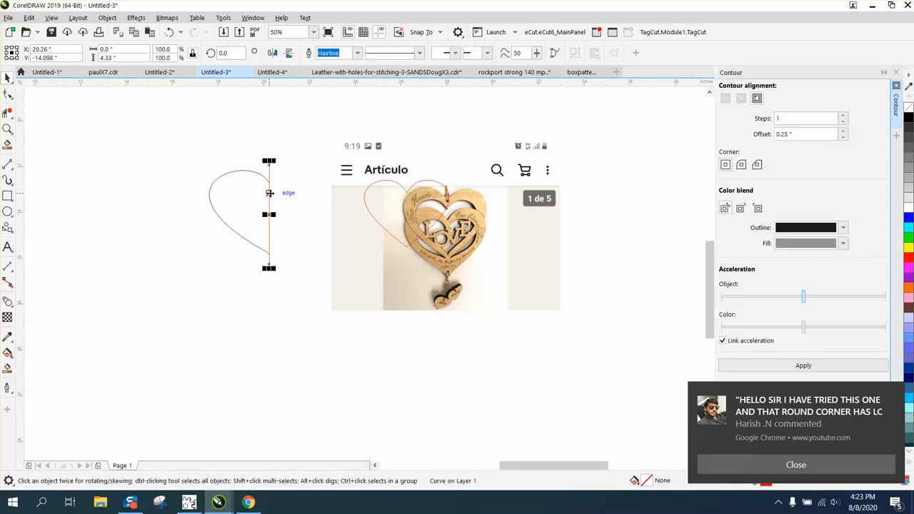
{"action": "key", "text": "Delete"}
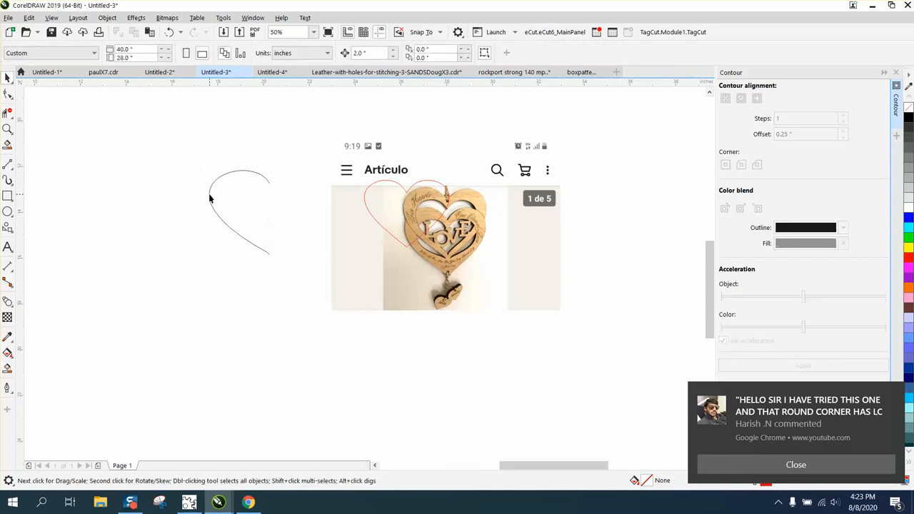
{"action": "left_click", "coordinate": [209, 196]}
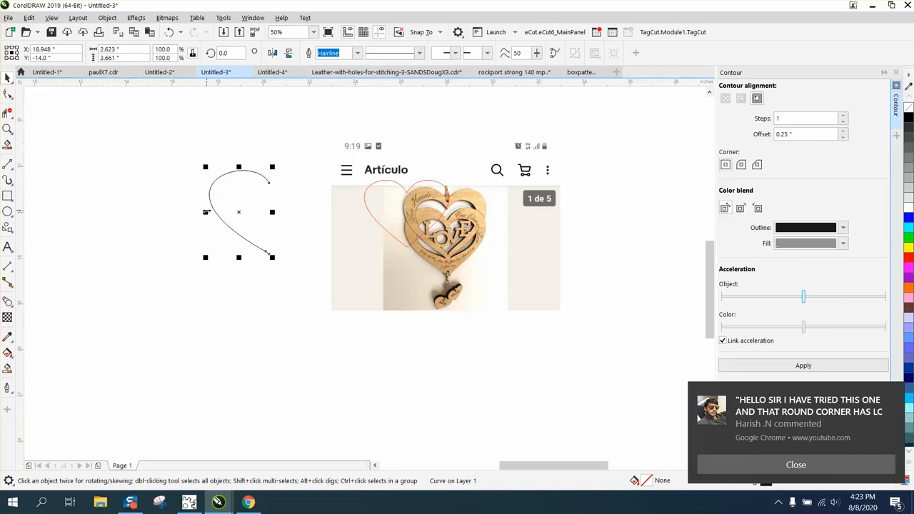
{"action": "left_click_drag", "start_coordinate": [206, 212], "coordinate": [269, 213]}
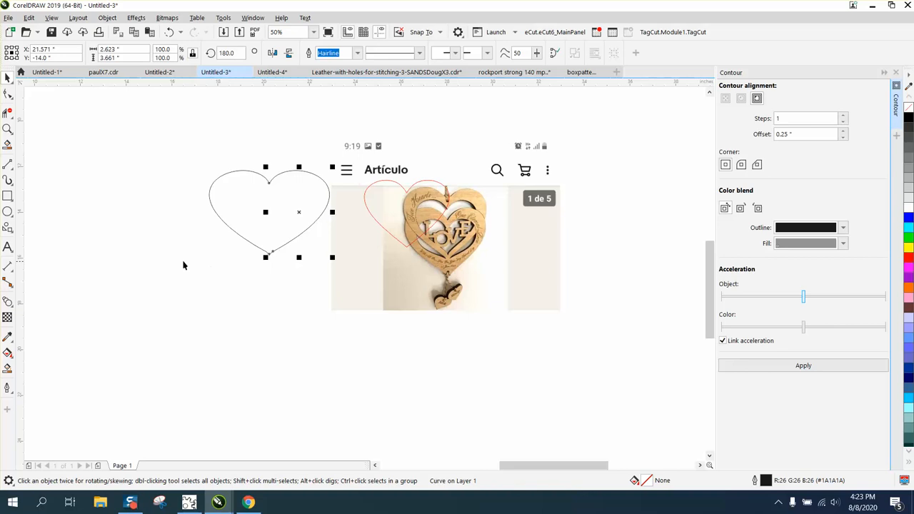
Step: Draw a rectangle about 6.6 by 5.1 inches around the heart and smart-fill the heart's interior with blue
{"action": "left_click", "coordinate": [10, 183]}
{"action": "left_click", "coordinate": [11, 200]}
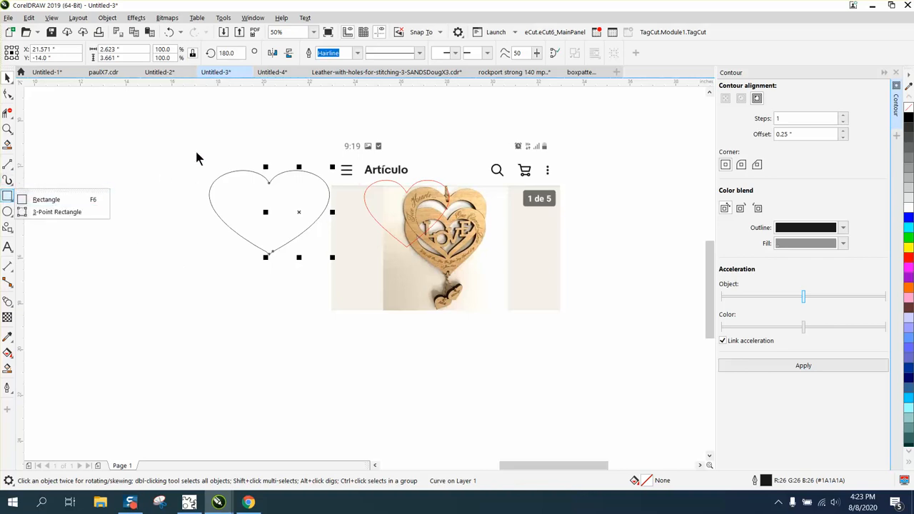
{"action": "left_click", "coordinate": [7, 196]}
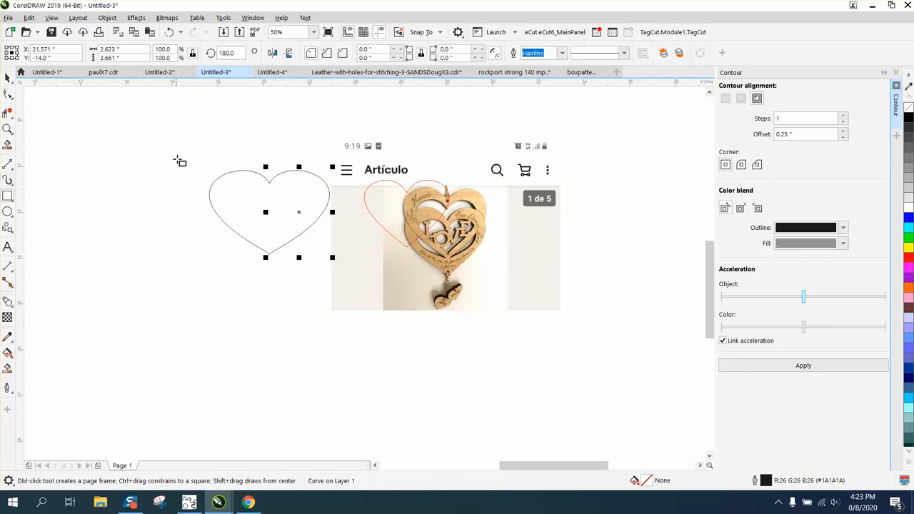
{"action": "left_click_drag", "start_coordinate": [180, 147], "coordinate": [337, 270]}
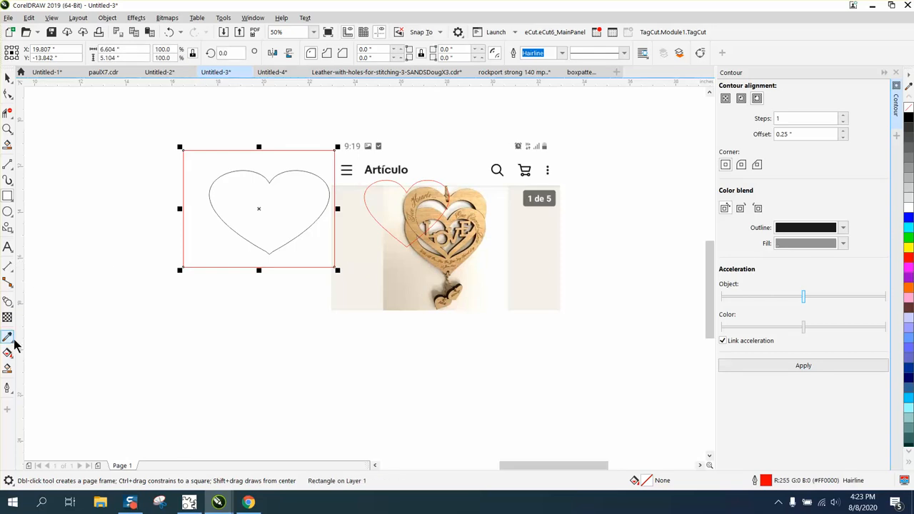
{"action": "left_click", "coordinate": [7, 367]}
{"action": "left_click", "coordinate": [272, 227]}
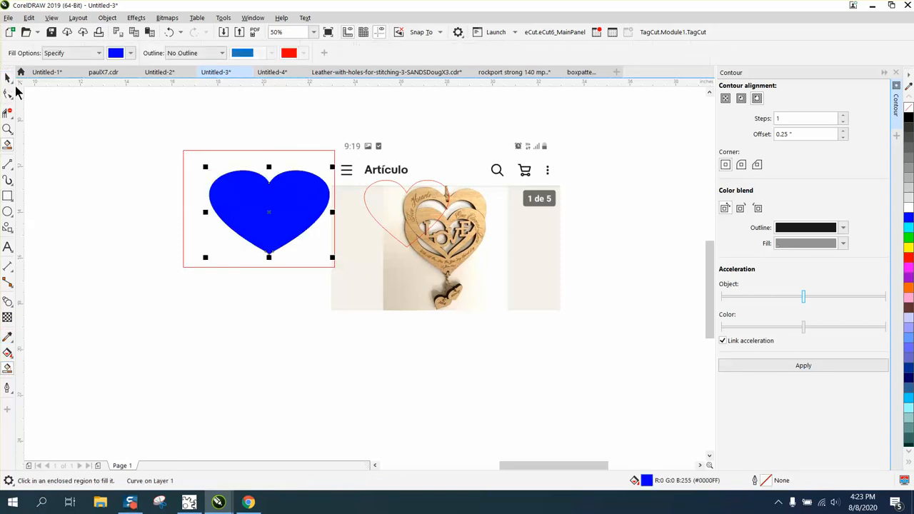
Step: Delete the surrounding rectangle and the blue filled heart, keeping the black outline
{"action": "left_click", "coordinate": [7, 78]}
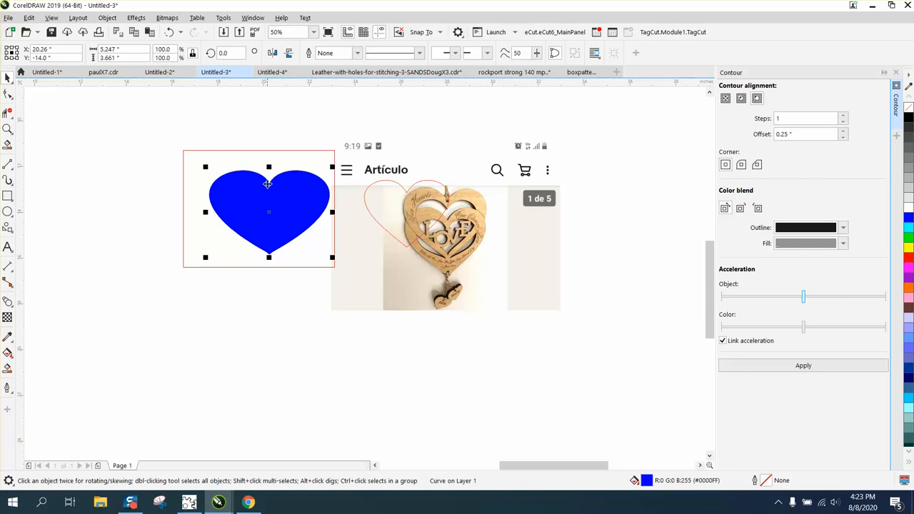
{"action": "left_click", "coordinate": [286, 149]}
{"action": "left_click", "coordinate": [288, 150]}
{"action": "key", "text": "Delete"}
{"action": "left_click", "coordinate": [284, 192]}
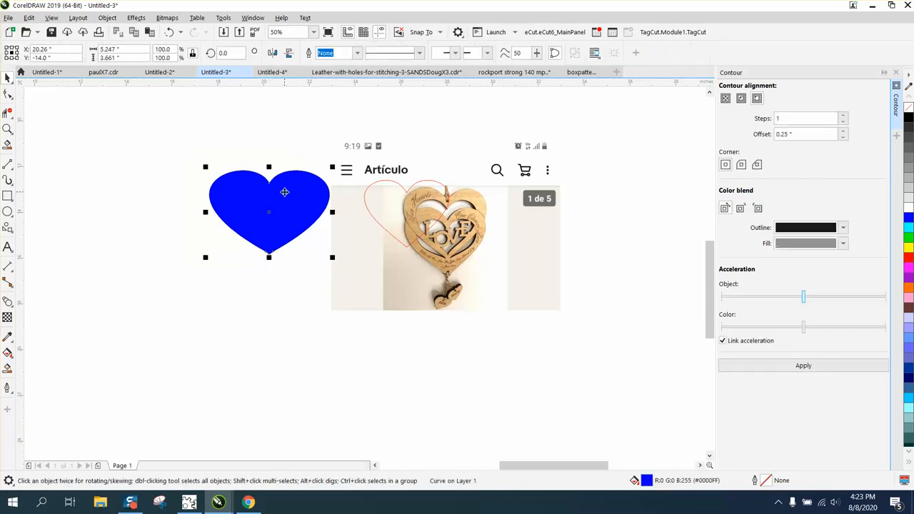
{"action": "key", "text": "Delete"}
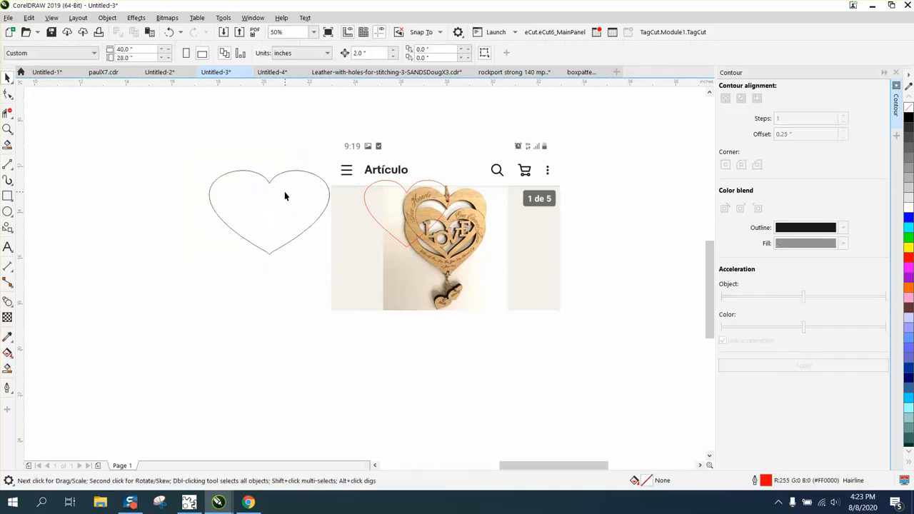
Step: Move the small red heart about 6 inches left so it sits centred inside the larger black heart, and deselect it
{"action": "left_click", "coordinate": [364, 199]}
{"action": "key", "text": "Left"}
{"action": "key", "text": "Left"}
{"action": "key", "text": "Left"}
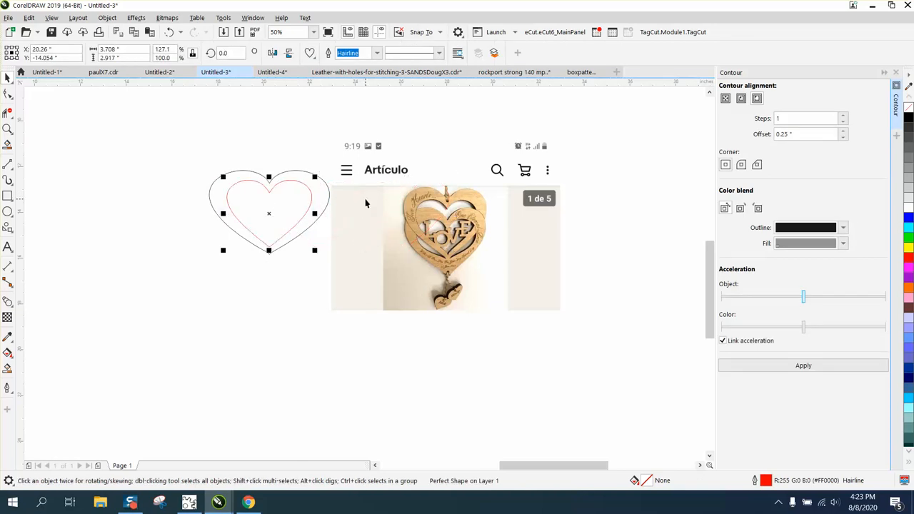
{"action": "left_click", "coordinate": [296, 293]}
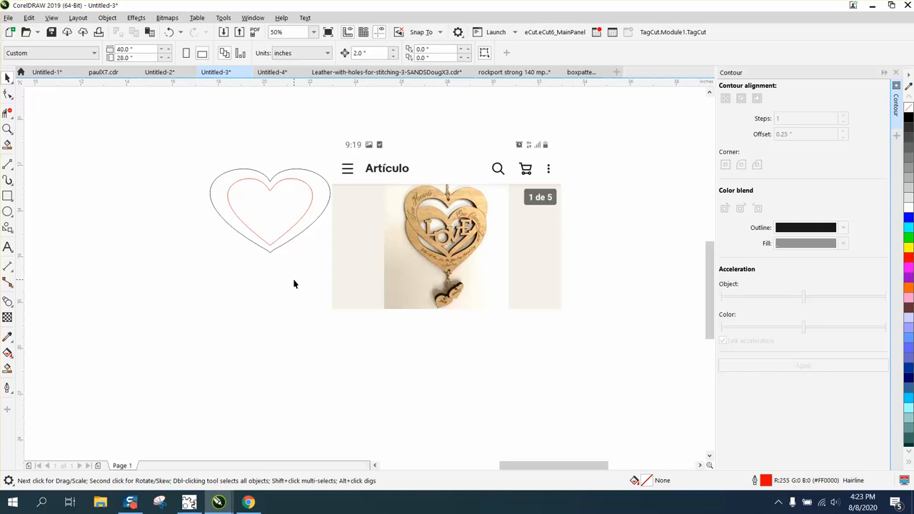
Step: Smart-fill the band between the black outer heart and the red inner heart with blue
{"action": "left_click", "coordinate": [7, 129]}
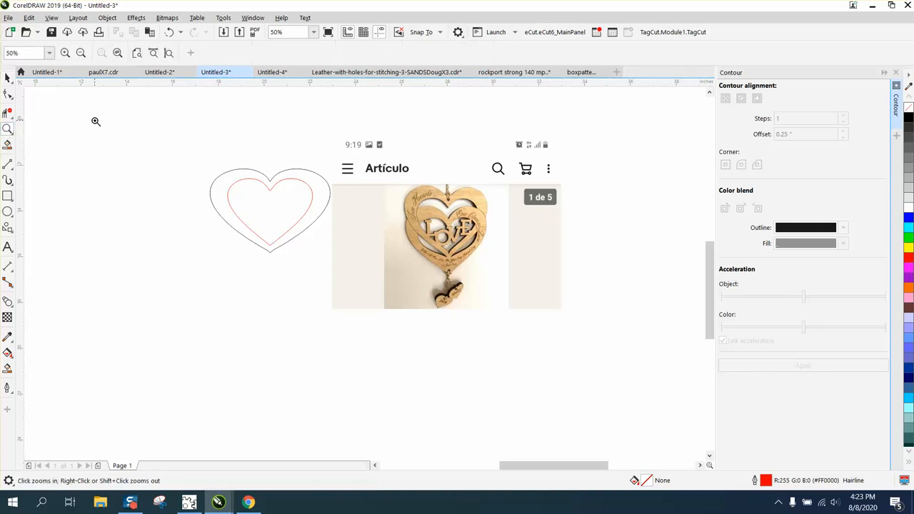
{"action": "left_click_drag", "start_coordinate": [97, 122], "coordinate": [559, 342]}
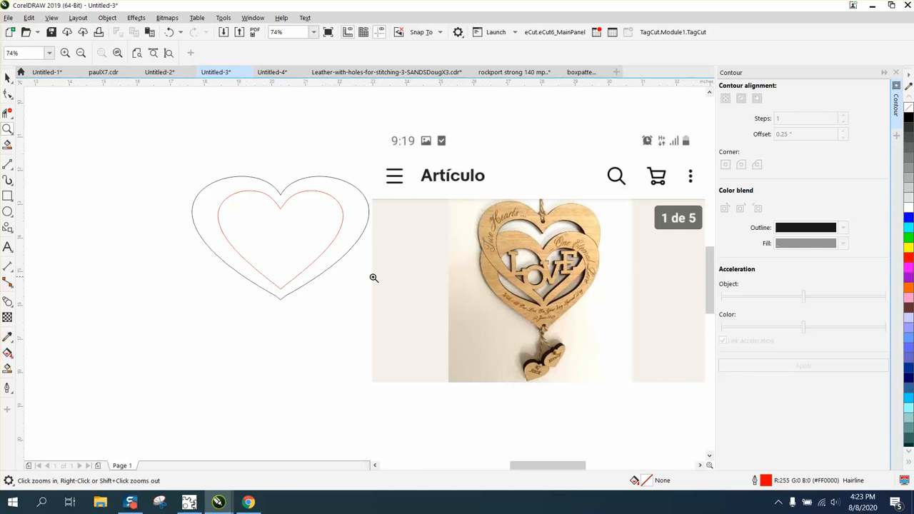
{"action": "left_click", "coordinate": [7, 77]}
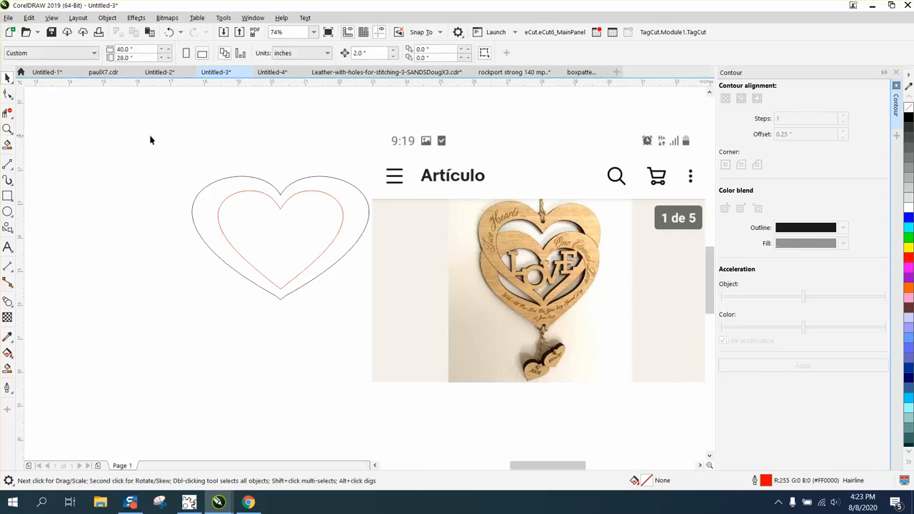
{"action": "left_click_drag", "start_coordinate": [152, 143], "coordinate": [391, 304]}
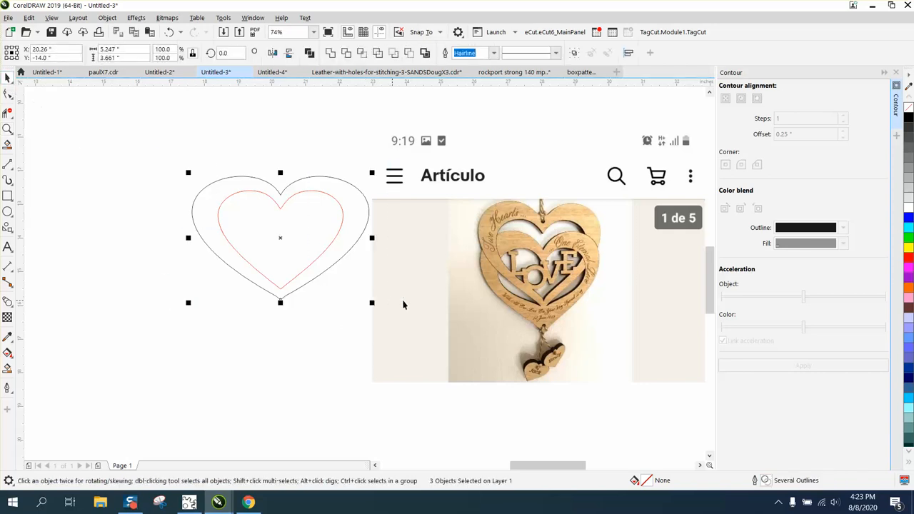
{"action": "scroll", "coordinate": [441, 306], "scroll_direction": "down", "scroll_amount": 2}
{"action": "left_click", "coordinate": [7, 368]}
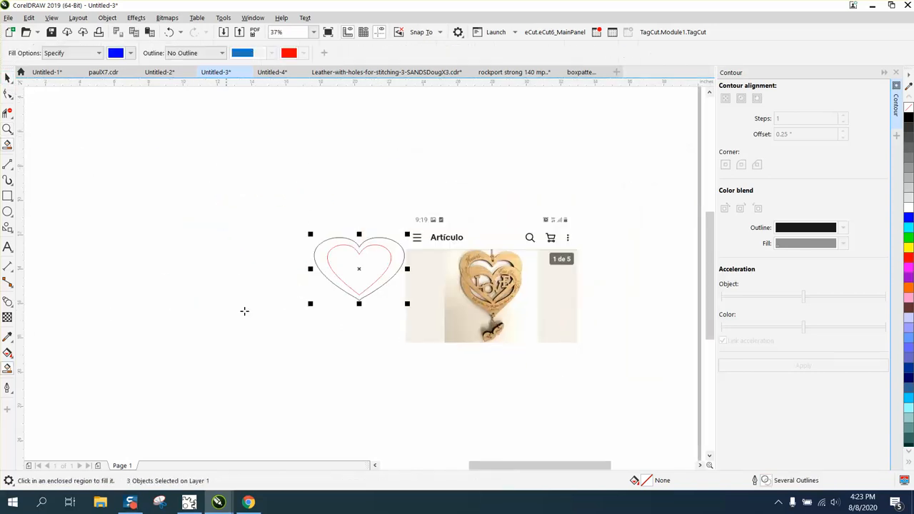
{"action": "left_click", "coordinate": [323, 269]}
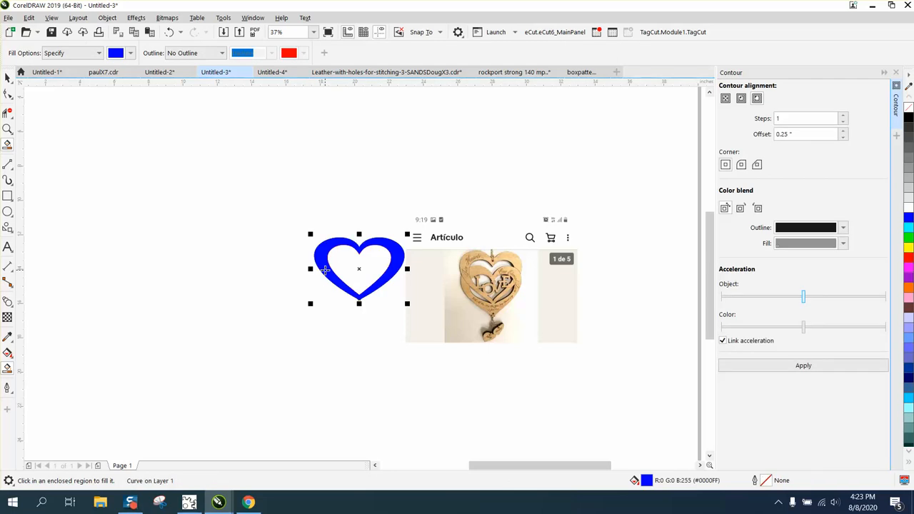
Step: Move the blue heart ring about 8 inches left, clear of the original outlines
{"action": "key", "text": "Left"}
{"action": "key", "text": "Left"}
{"action": "key", "text": "Left"}
{"action": "key", "text": "Left"}
{"action": "key", "text": "Left"}
{"action": "key", "text": "Left"}
{"action": "key", "text": "Left"}
{"action": "key", "text": "Left"}
{"action": "key", "text": "Left"}
{"action": "key", "text": "Left"}
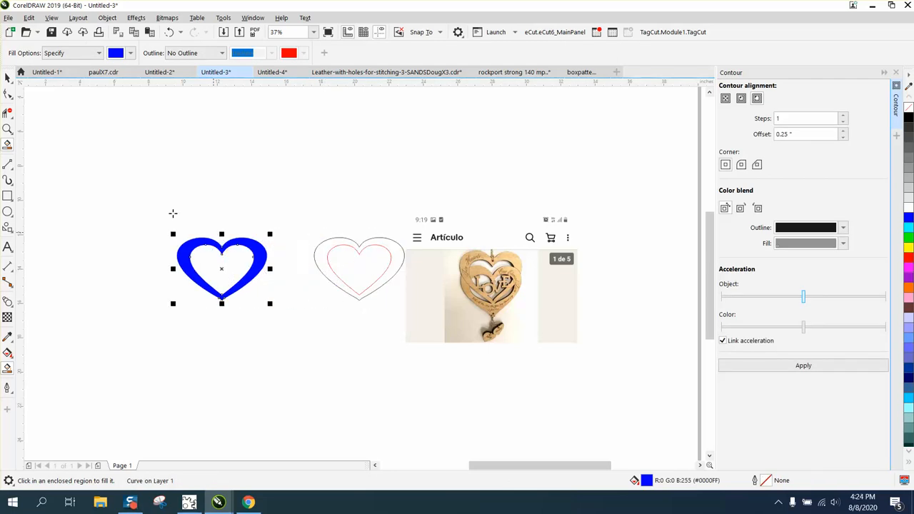
Step: Delete the original black and red heart outlines beside the reference image
{"action": "left_click", "coordinate": [7, 79]}
{"action": "left_click_drag", "start_coordinate": [306, 220], "coordinate": [412, 311]}
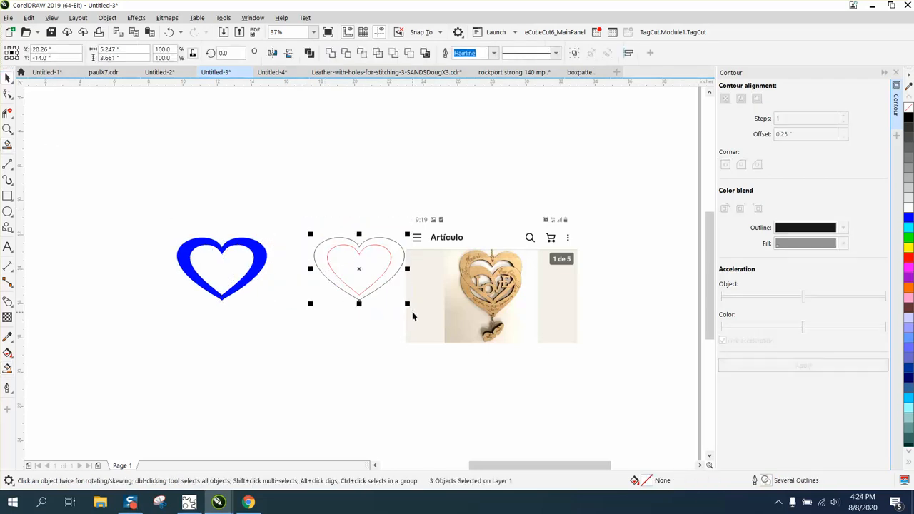
{"action": "key", "text": "Delete"}
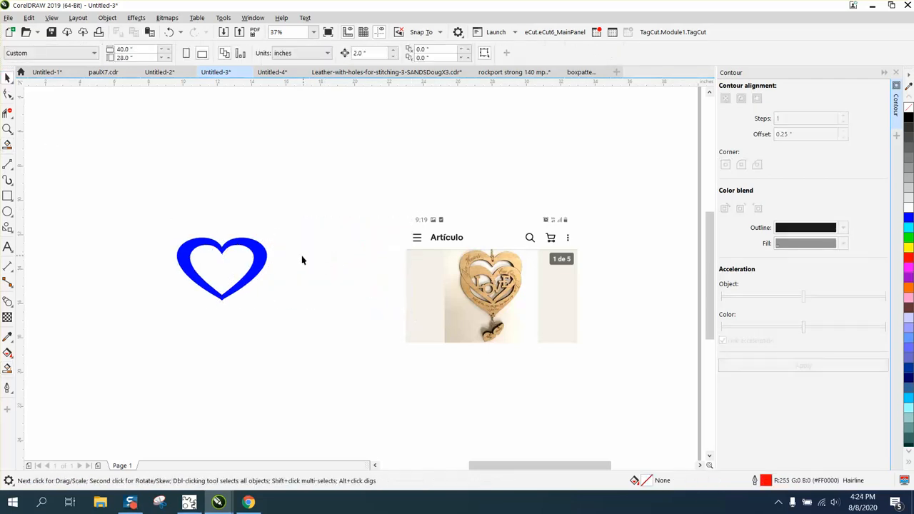
Step: Move the blue heart ring right to the page centre at X 20 inches, Y -14 inches
{"action": "left_click", "coordinate": [264, 252]}
{"action": "key", "text": "Right"}
{"action": "key", "text": "Right"}
{"action": "key", "text": "Right"}
{"action": "key", "text": "Right"}
{"action": "key", "text": "Right"}
{"action": "key", "text": "Right"}
{"action": "key", "text": "Right"}
{"action": "key", "text": "Right"}
{"action": "key", "text": "Right"}
{"action": "key", "text": "Right"}
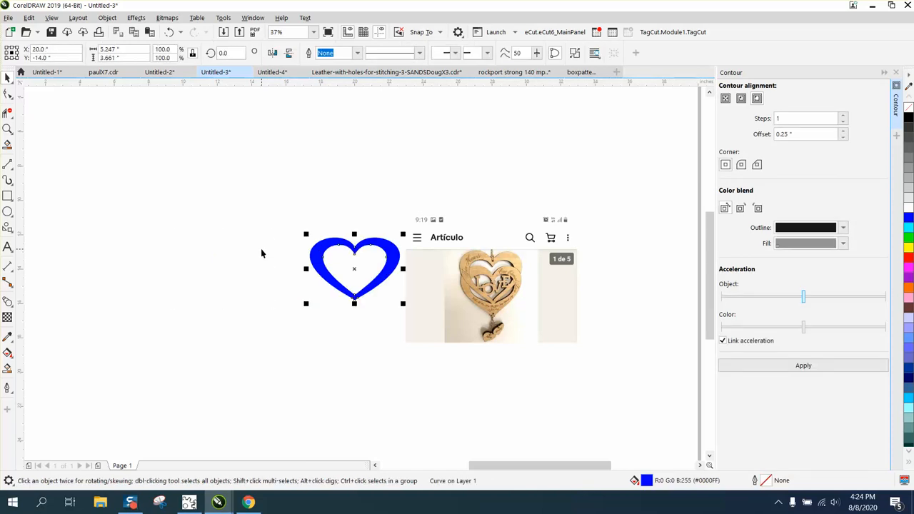
Step: Replace the heart ring's blue fill with a red outline and close the Contour docker
{"action": "left_click", "coordinate": [908, 106]}
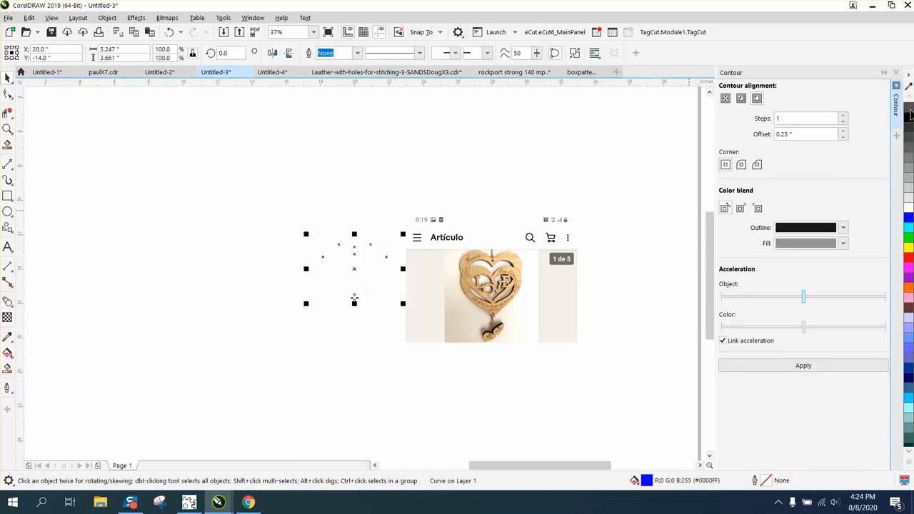
{"action": "left_click", "coordinate": [896, 73]}
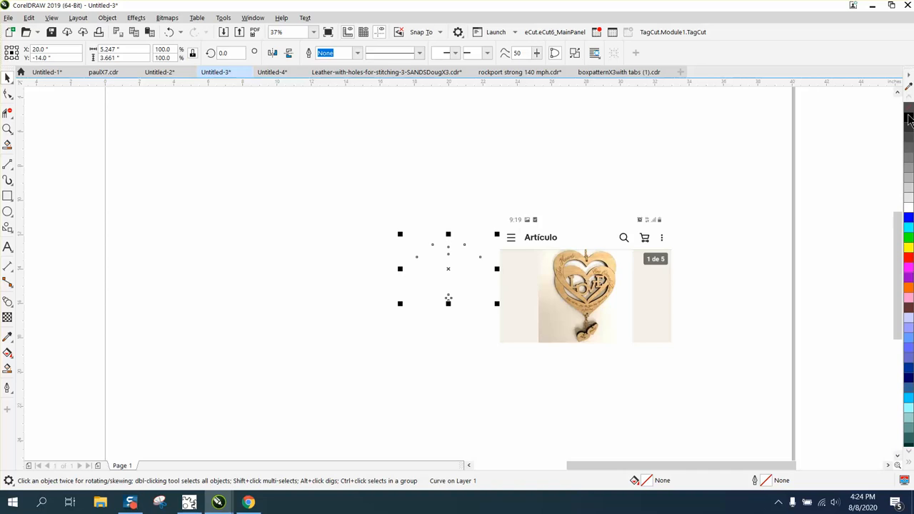
{"action": "right_click", "coordinate": [908, 258]}
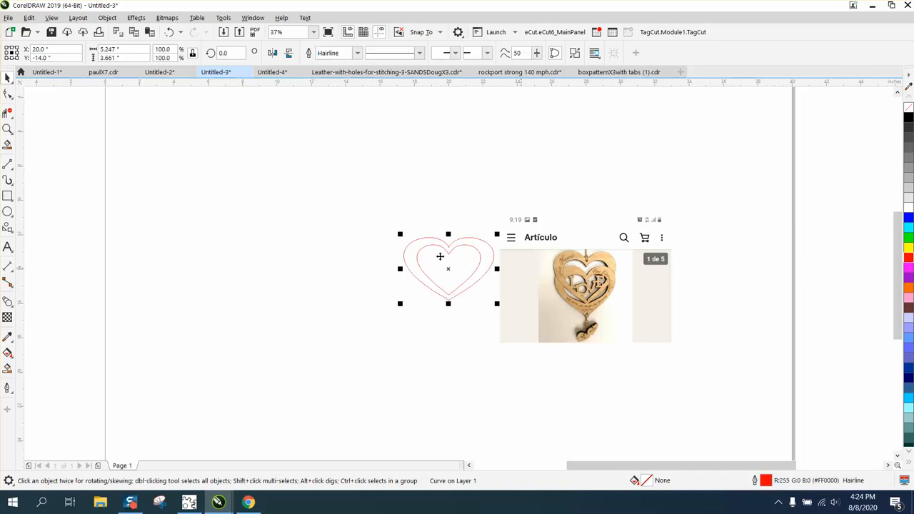
Step: Place a copy of the red heart ring about 1.08 inches straight below the original so the two overlap
{"action": "left_click", "coordinate": [8, 129]}
{"action": "left_click_drag", "start_coordinate": [393, 210], "coordinate": [751, 429]}
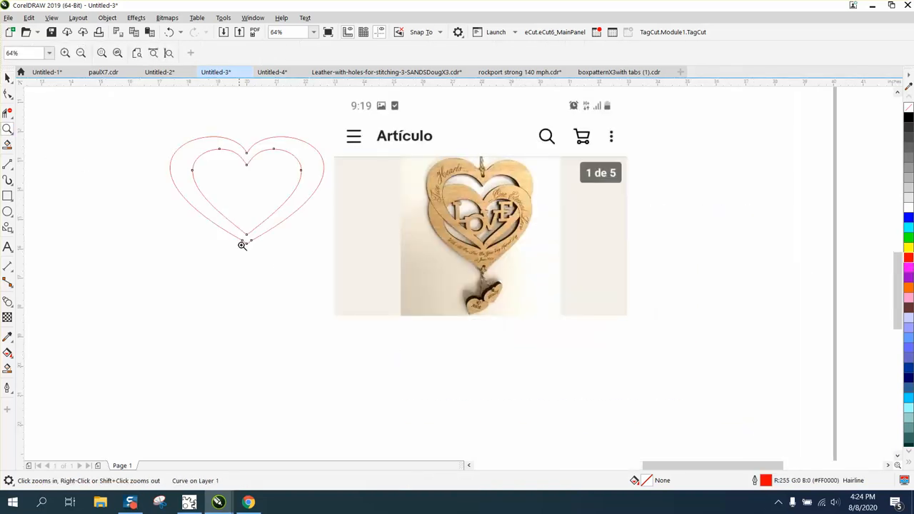
{"action": "left_click", "coordinate": [8, 78]}
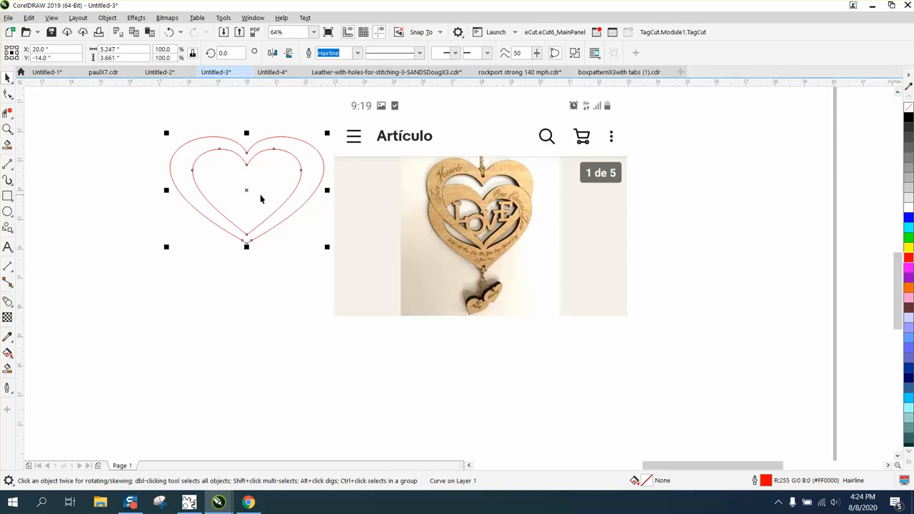
{"action": "left_click_drag", "start_coordinate": [247, 190], "coordinate": [247, 227]}
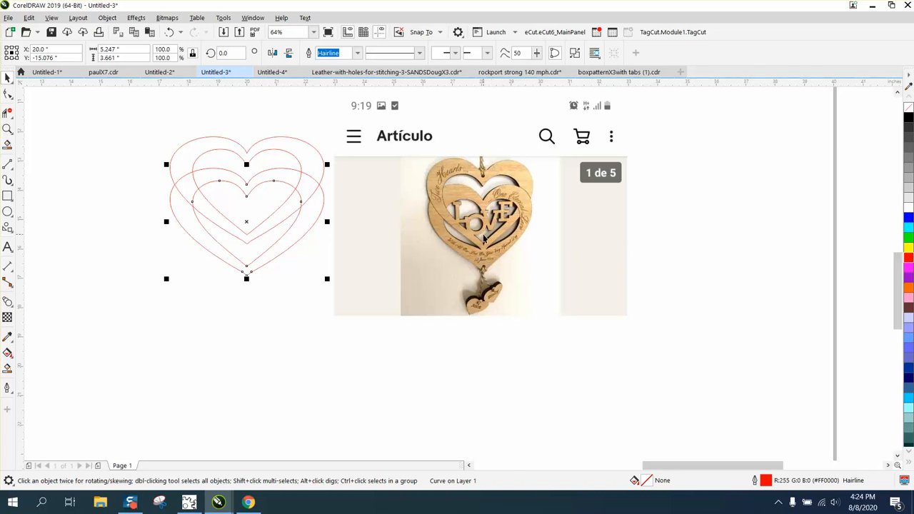
Step: Raise the lower ring's inner bottom node to the upper heart's outer tip and adjust its two curve handles to follow the upper heart's edges
{"action": "left_click", "coordinate": [7, 128]}
{"action": "left_click_drag", "start_coordinate": [118, 125], "coordinate": [617, 345]}
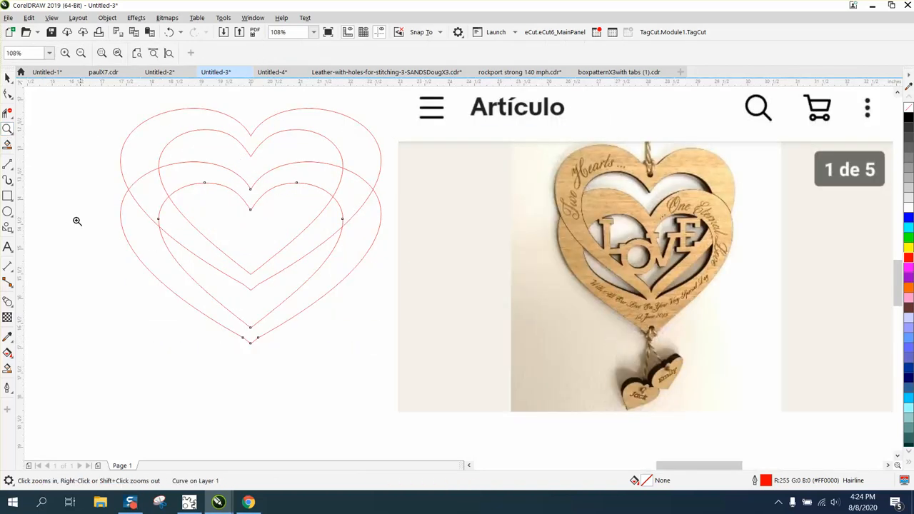
{"action": "left_click", "coordinate": [7, 93]}
{"action": "left_click", "coordinate": [247, 321]}
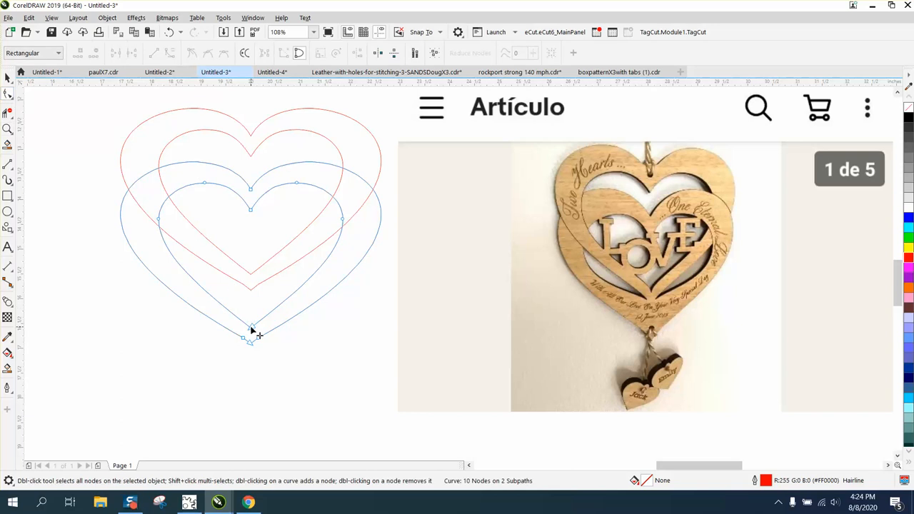
{"action": "left_click_drag", "start_coordinate": [252, 328], "coordinate": [253, 294]}
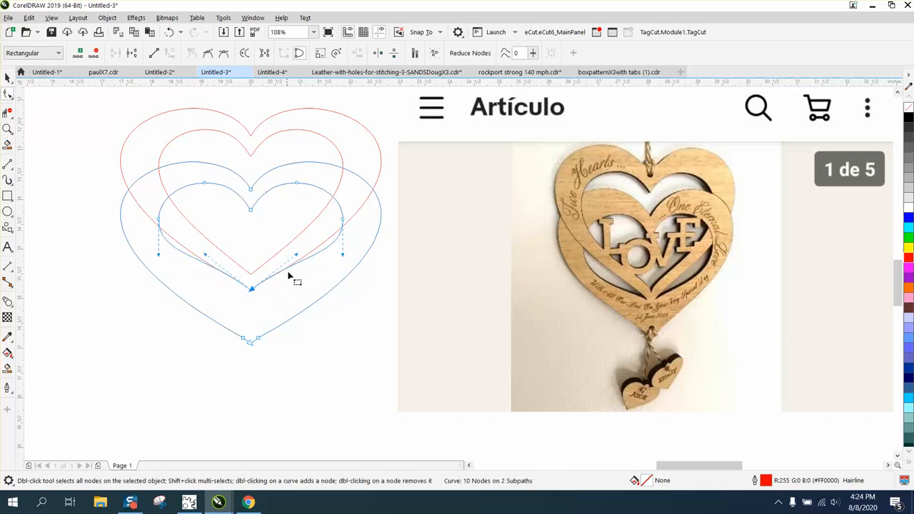
{"action": "left_click_drag", "start_coordinate": [298, 258], "coordinate": [299, 260]}
{"action": "left_click_drag", "start_coordinate": [204, 256], "coordinate": [203, 256]}
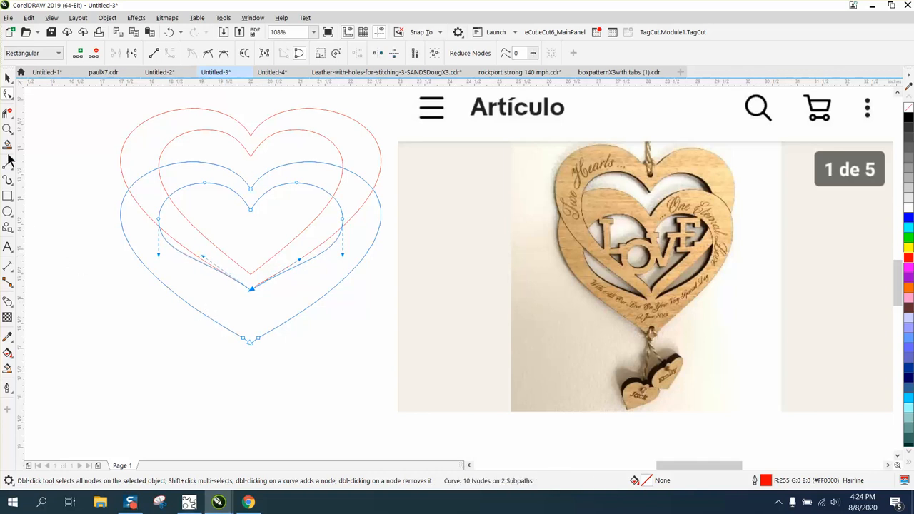
Step: Remove the overlapping segments at the sides with virtual segment deletion so the two heart bands interlace like the reference
{"action": "left_click", "coordinate": [8, 128]}
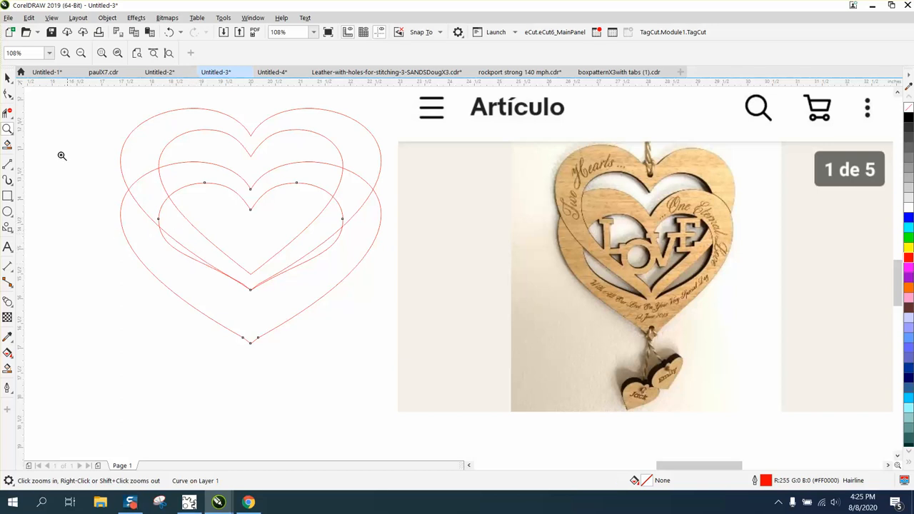
{"action": "left_click", "coordinate": [8, 112]}
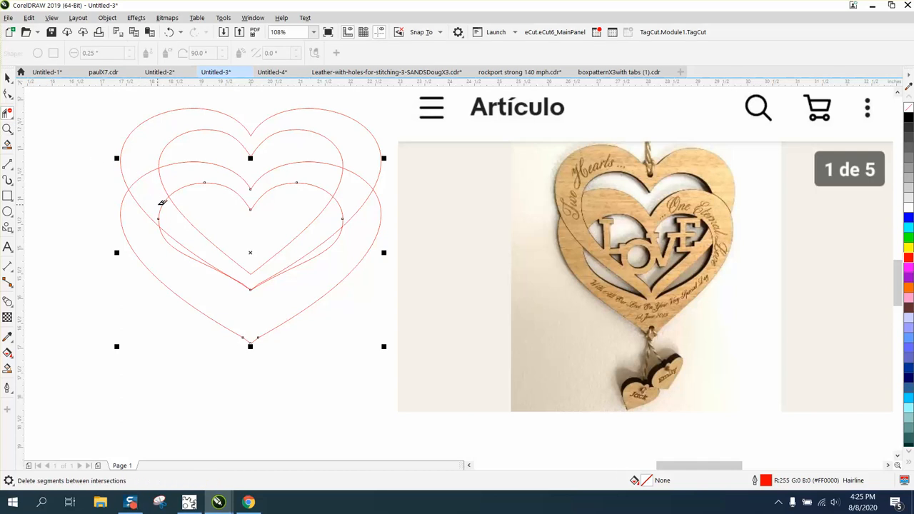
{"action": "left_click", "coordinate": [166, 205]}
{"action": "left_click", "coordinate": [146, 177]}
{"action": "left_click", "coordinate": [340, 183]}
Step: Raise the two notch nodes of the lower heart slightly and delete the nodes atop its inner heart's two lobes
{"action": "left_click", "coordinate": [8, 93]}
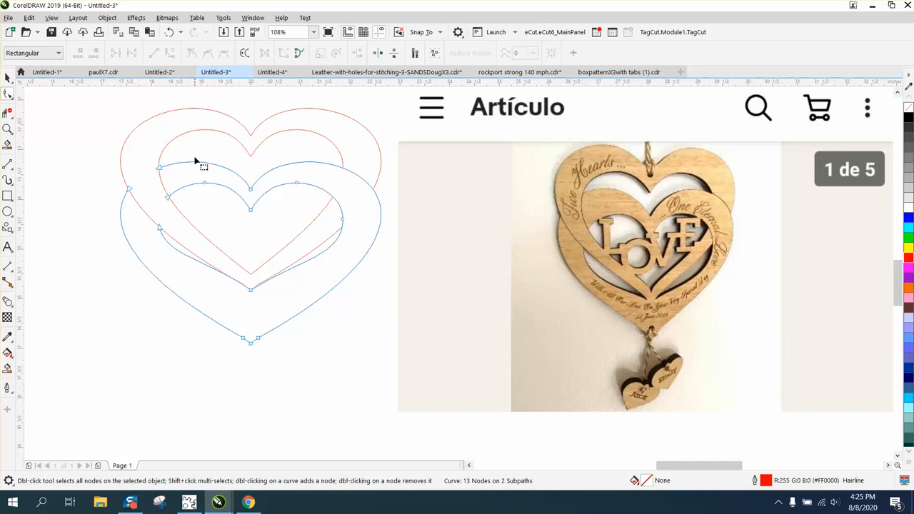
{"action": "left_click_drag", "start_coordinate": [228, 164], "coordinate": [250, 202]}
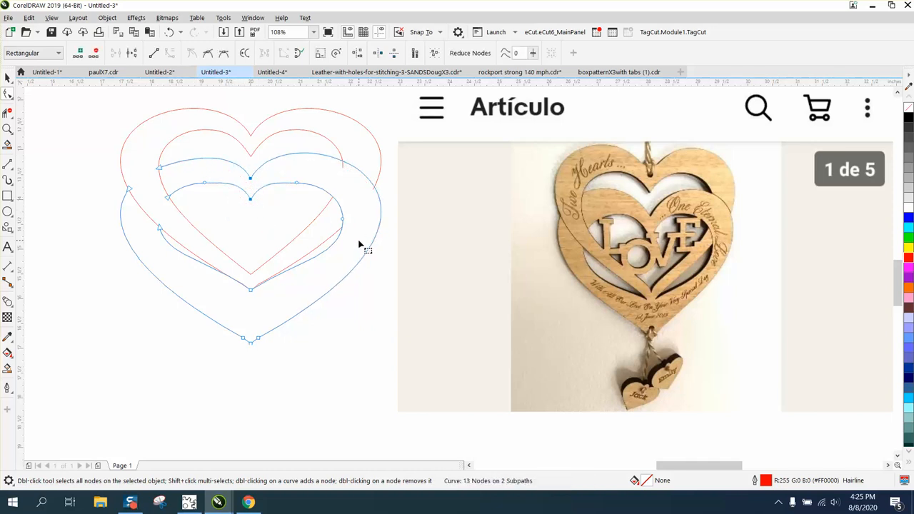
{"action": "left_click", "coordinate": [205, 184]}
{"action": "key", "text": "Delete"}
{"action": "left_click", "coordinate": [298, 184]}
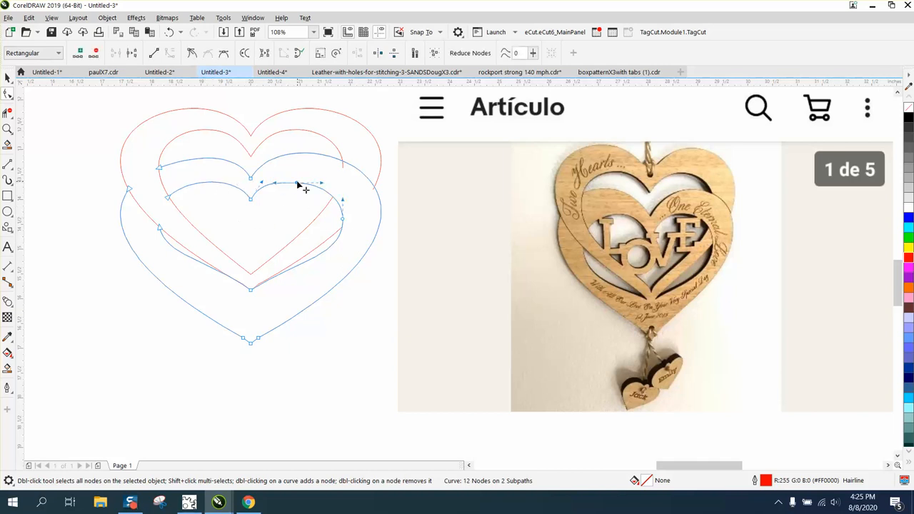
{"action": "key", "text": "Delete"}
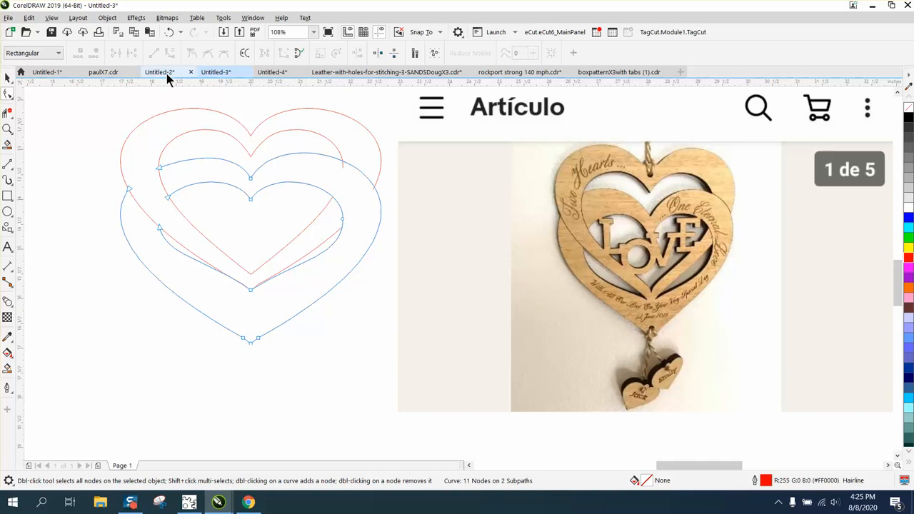
Step: Undo the notch and lobe node edits on the lower heart and deselect it
{"action": "left_click", "coordinate": [170, 33]}
{"action": "left_click", "coordinate": [169, 33]}
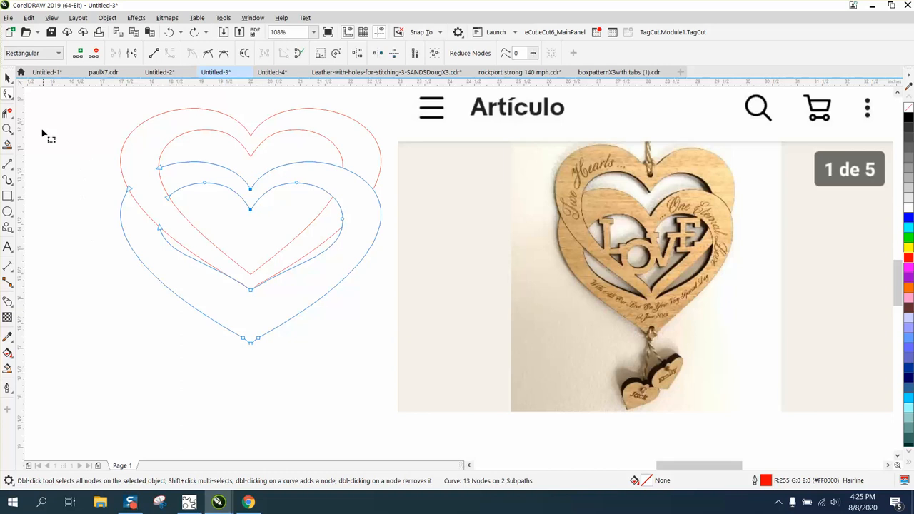
{"action": "left_click", "coordinate": [8, 79]}
{"action": "left_click", "coordinate": [42, 123]}
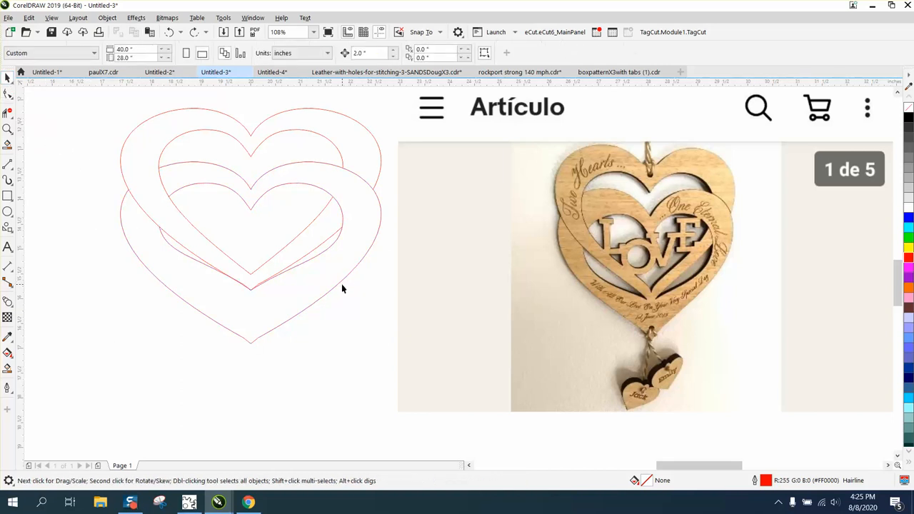
Step: Add the artistic text "LOVE" at the lower tip of the interlocking hearts
{"action": "left_click", "coordinate": [8, 247]}
{"action": "left_click", "coordinate": [167, 349]}
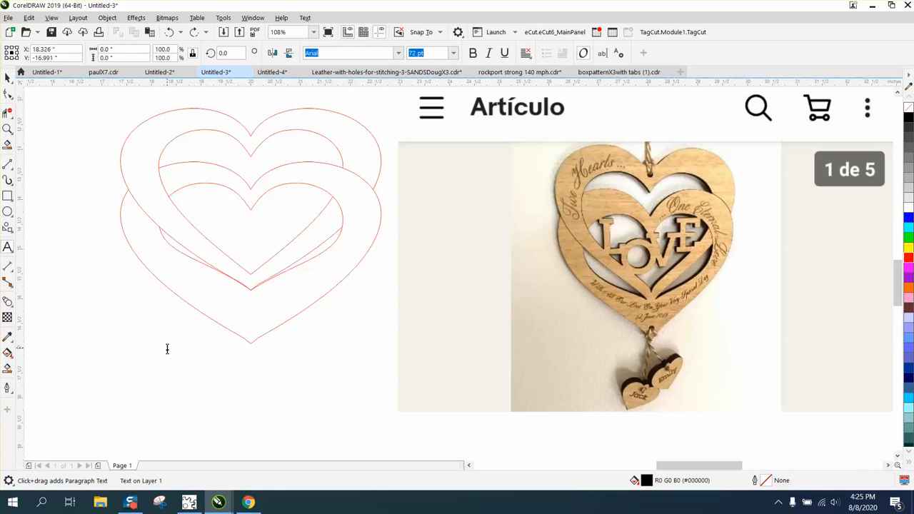
{"action": "type", "text": "LOVE"}
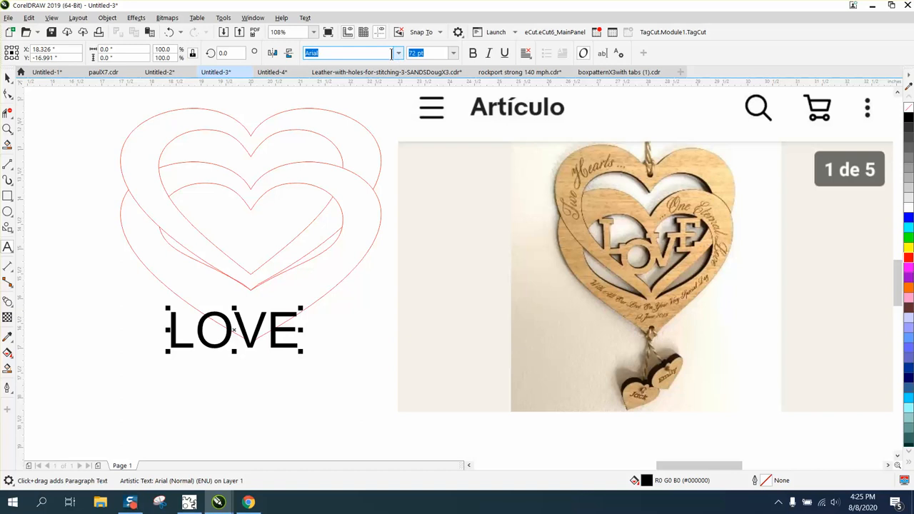
Step: Change the font of the LOVE text from the default to Times New Roman
{"action": "key", "text": "BackSpace"}
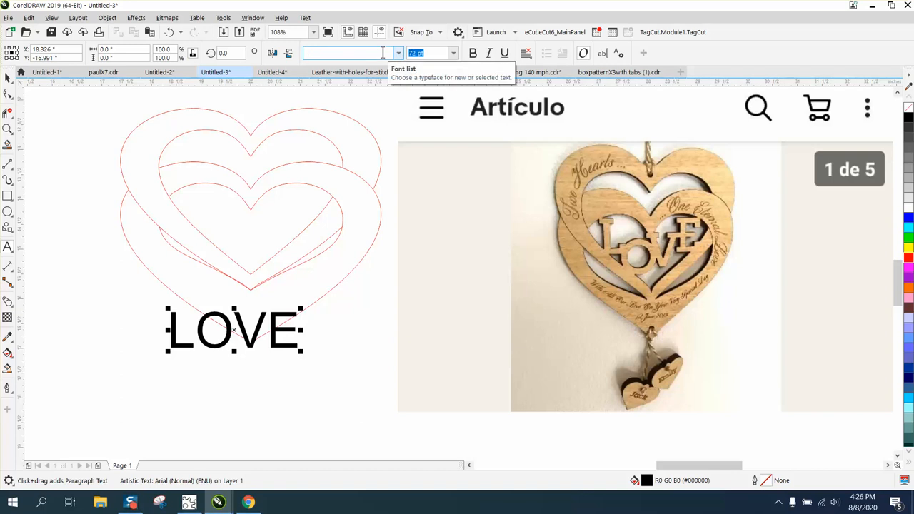
{"action": "type", "text": "Times New Roman"}
{"action": "key", "text": "Return"}
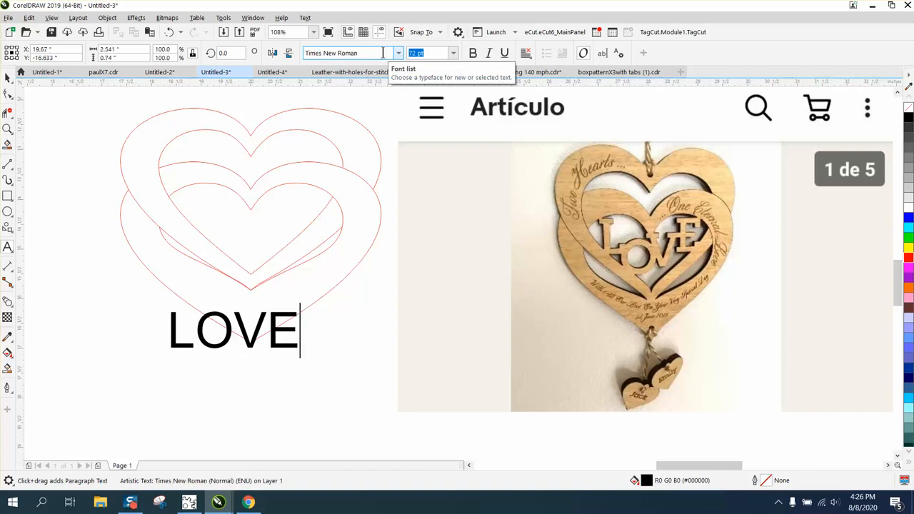
{"action": "left_click", "coordinate": [8, 78]}
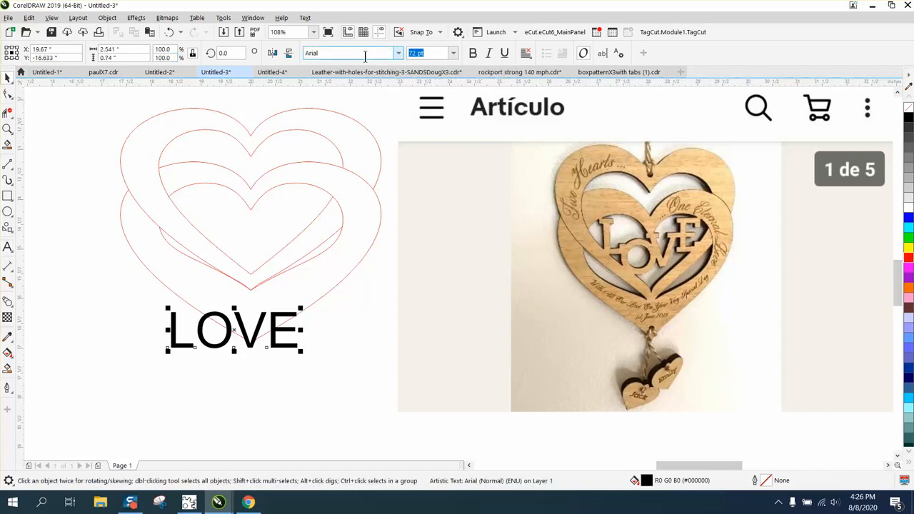
{"action": "left_click", "coordinate": [398, 54]}
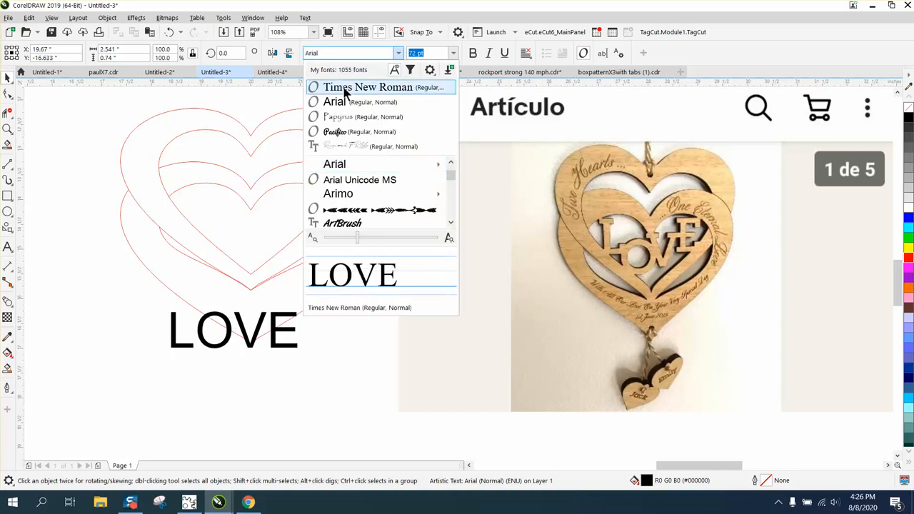
{"action": "left_click", "coordinate": [343, 87]}
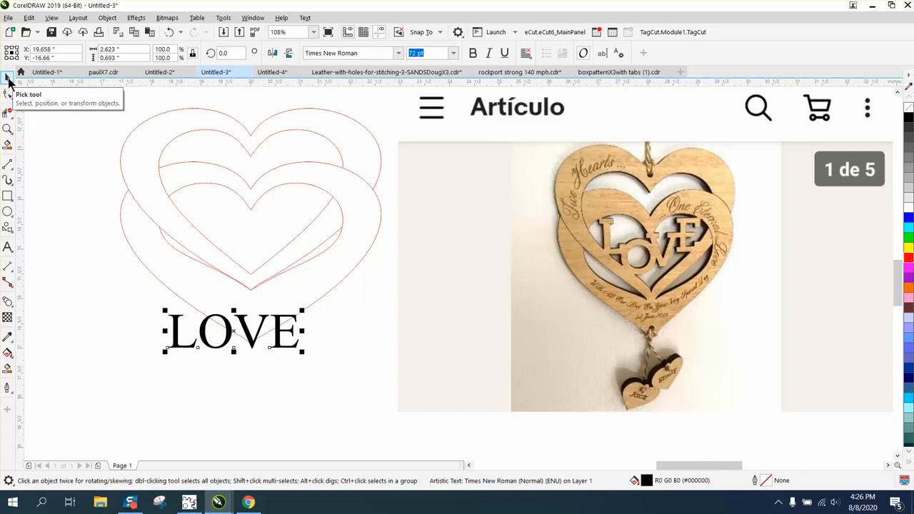
Step: Break the LOVE text apart into separate letters, remove their fill and give them a red outline
{"action": "key", "text": "ctrl+k"}
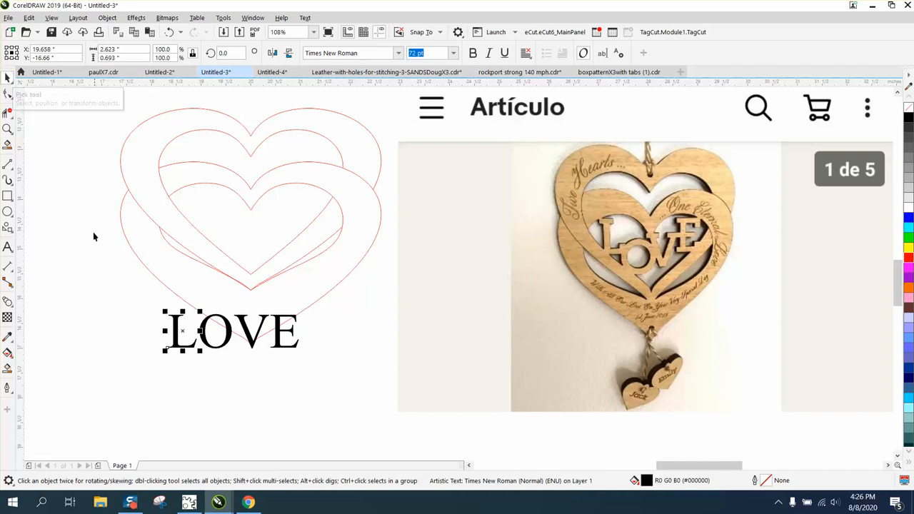
{"action": "left_click_drag", "start_coordinate": [344, 377], "coordinate": [345, 378]}
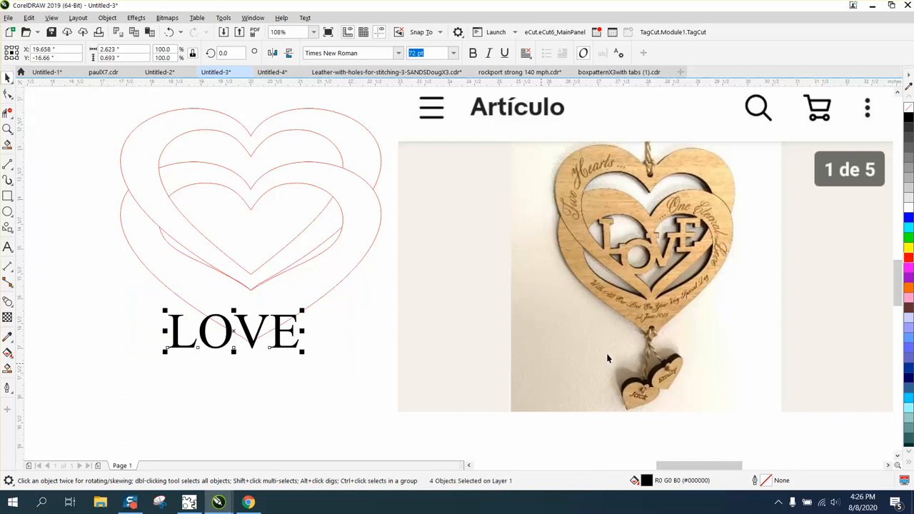
{"action": "left_click", "coordinate": [908, 107]}
{"action": "right_click", "coordinate": [909, 259]}
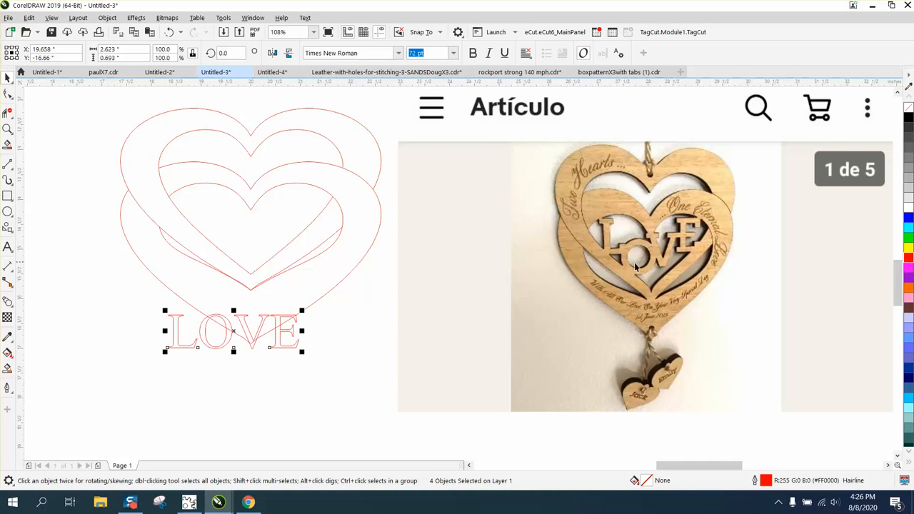
{"action": "left_click", "coordinate": [354, 344]}
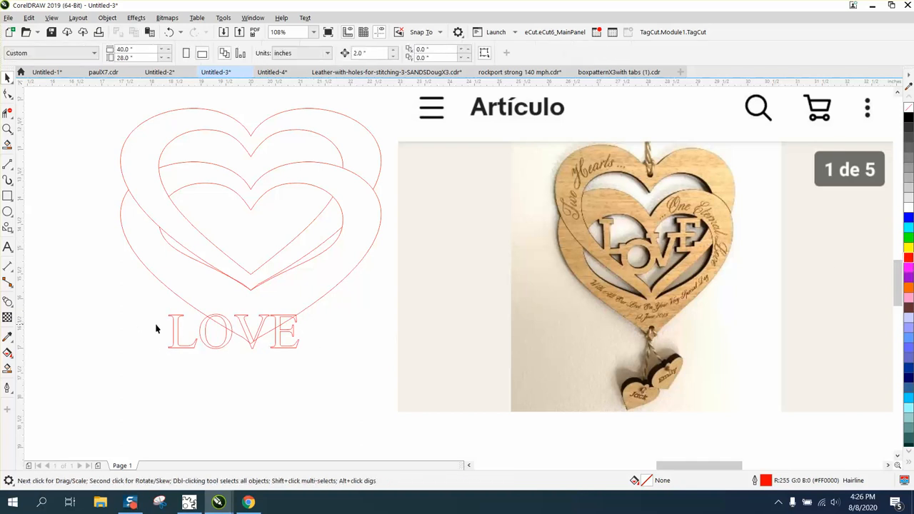
Step: Enlarge the four LOVE letters together to about 101.6 pt at the lower tip of the hearts
{"action": "left_click_drag", "start_coordinate": [177, 328], "coordinate": [179, 349]}
{"action": "left_click_drag", "start_coordinate": [132, 288], "coordinate": [354, 366]}
{"action": "left_click", "coordinate": [261, 390]}
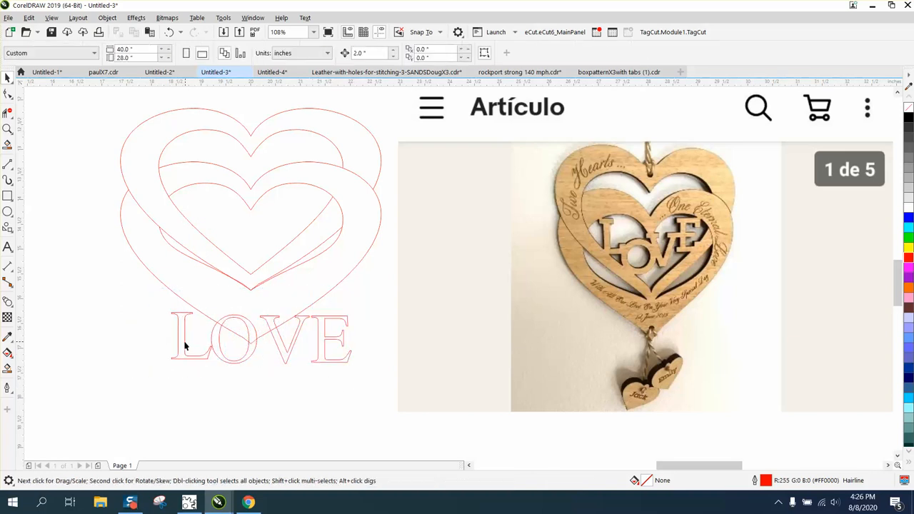
Step: Arrange the L, O, V and E inside the lower heart, staggered and overlapping each other as in the reference photo
{"action": "left_click_drag", "start_coordinate": [184, 346], "coordinate": [198, 213]}
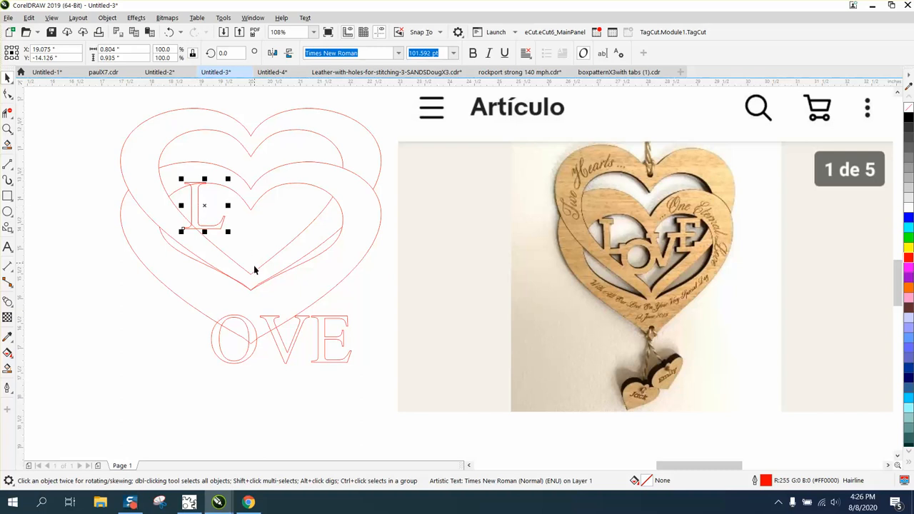
{"action": "double_click", "coordinate": [240, 320]}
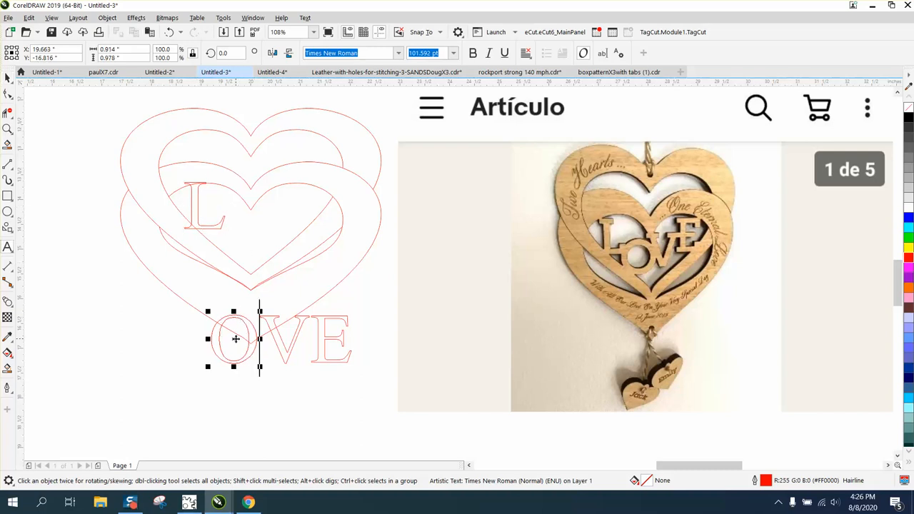
{"action": "left_click_drag", "start_coordinate": [235, 338], "coordinate": [240, 237]}
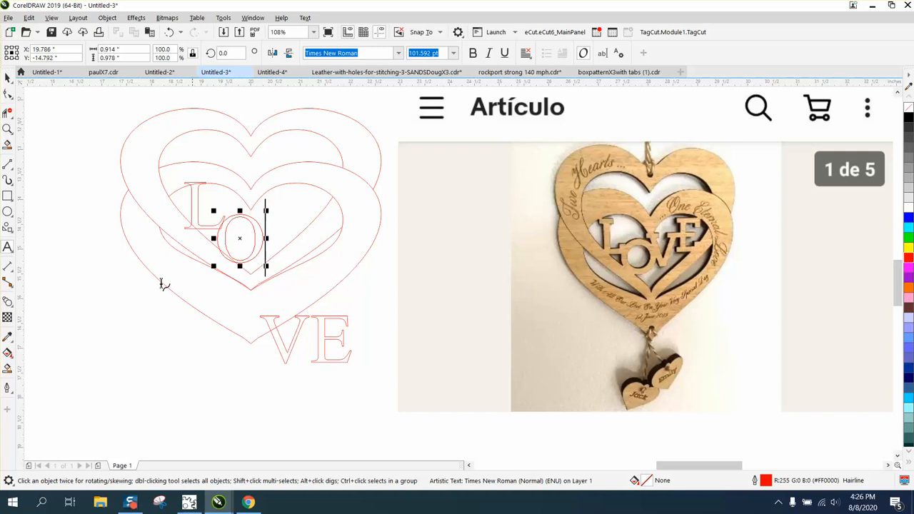
{"action": "left_click", "coordinate": [7, 79]}
{"action": "left_click", "coordinate": [276, 342]}
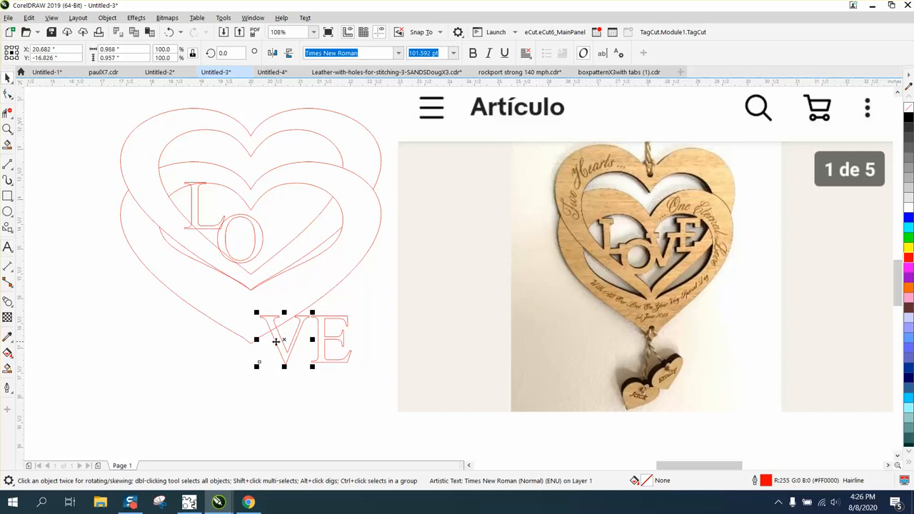
{"action": "left_click_drag", "start_coordinate": [279, 341], "coordinate": [267, 238]}
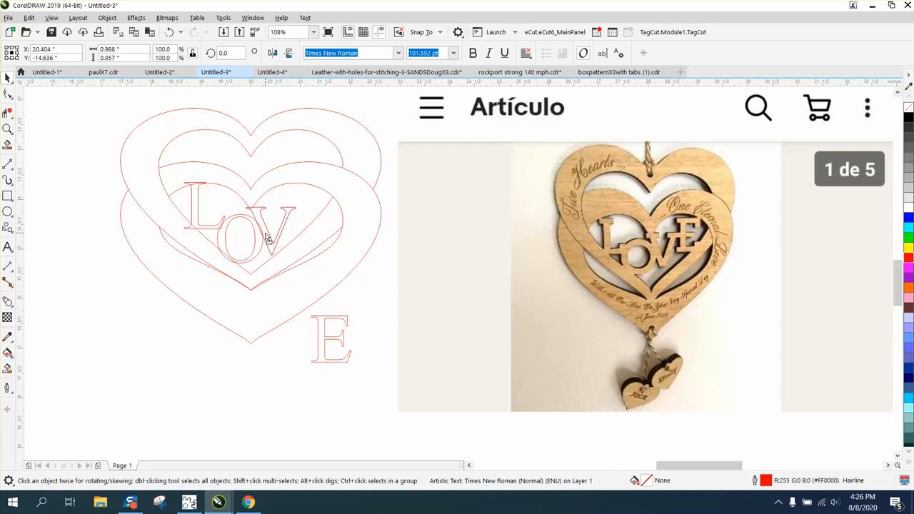
{"action": "left_click_drag", "start_coordinate": [267, 238], "coordinate": [267, 238]}
{"action": "left_click_drag", "start_coordinate": [339, 343], "coordinate": [316, 215]}
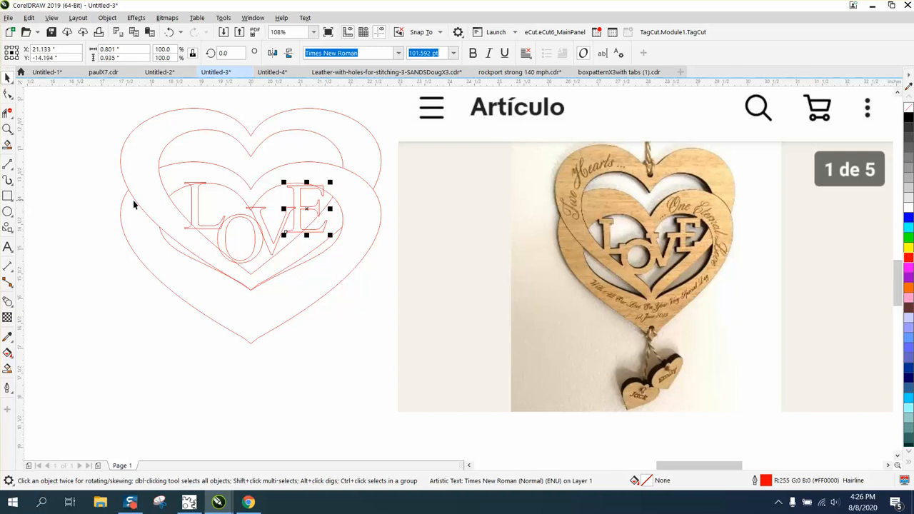
Step: Deselect the letter E and set the nudge distance to 4.0 inches
{"action": "scroll", "coordinate": [395, 280], "scroll_direction": "down", "scroll_amount": 3}
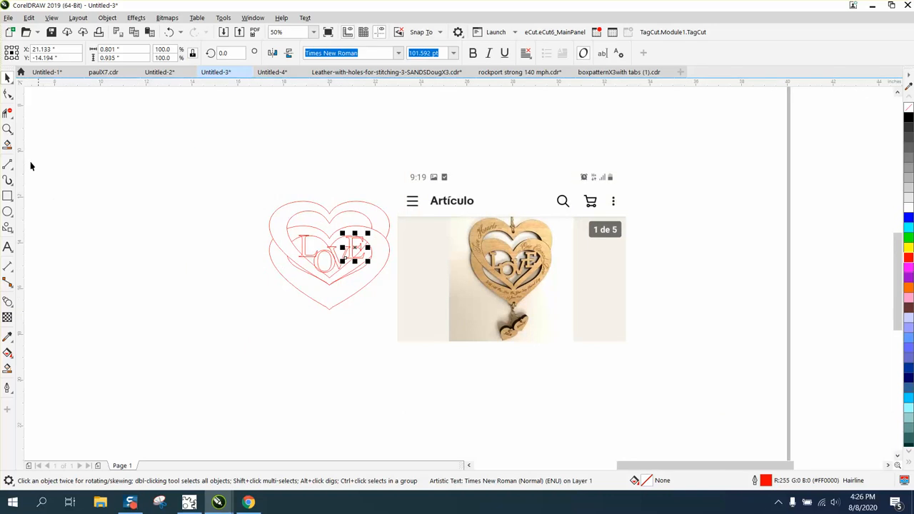
{"action": "left_click", "coordinate": [7, 128]}
{"action": "left_click_drag", "start_coordinate": [240, 166], "coordinate": [498, 345]}
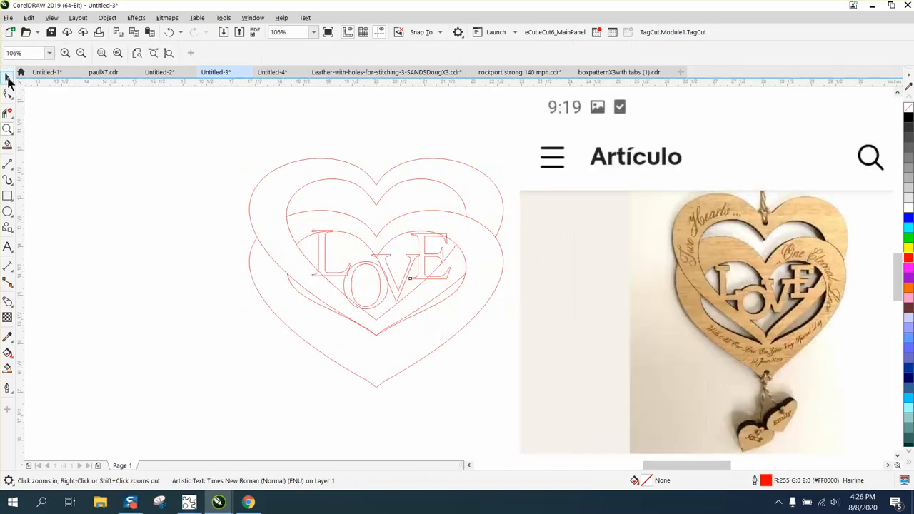
{"action": "left_click", "coordinate": [7, 78]}
{"action": "left_click", "coordinate": [170, 107]}
{"action": "scroll", "coordinate": [363, 207], "scroll_direction": "down", "scroll_amount": 3}
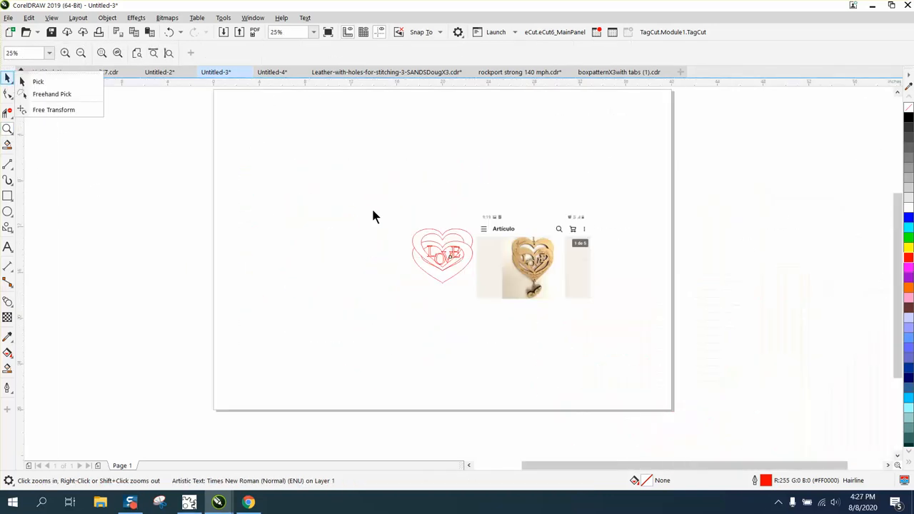
{"action": "left_click", "coordinate": [8, 130]}
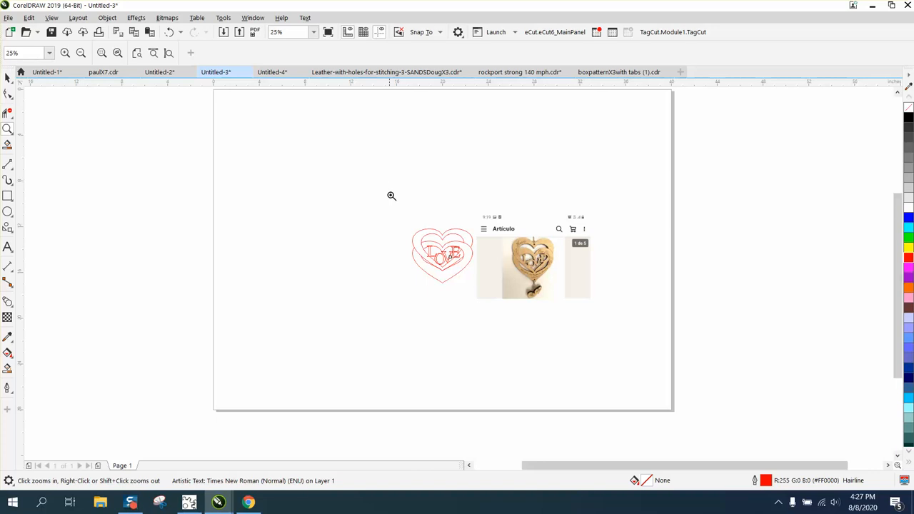
{"action": "left_click_drag", "start_coordinate": [408, 205], "coordinate": [512, 304]}
{"action": "left_click", "coordinate": [7, 77]}
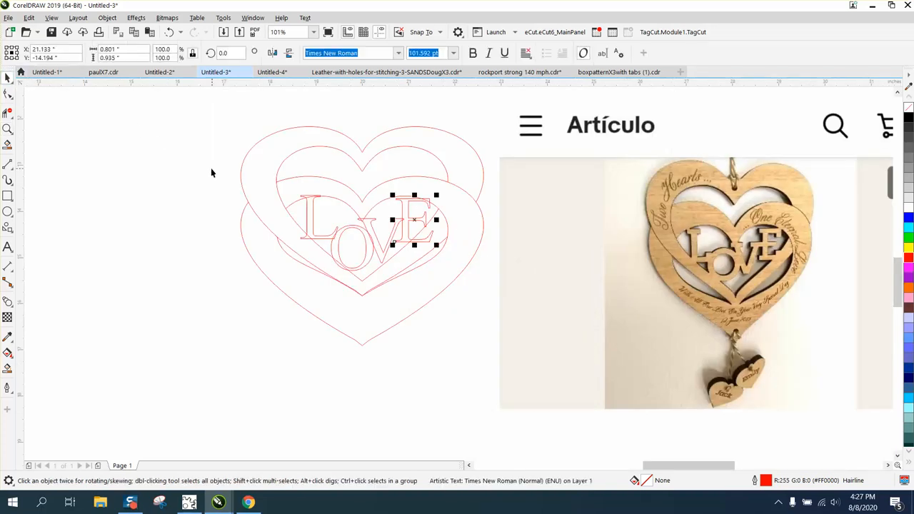
{"action": "left_click", "coordinate": [352, 100]}
{"action": "type", "text": "4.0 \""}
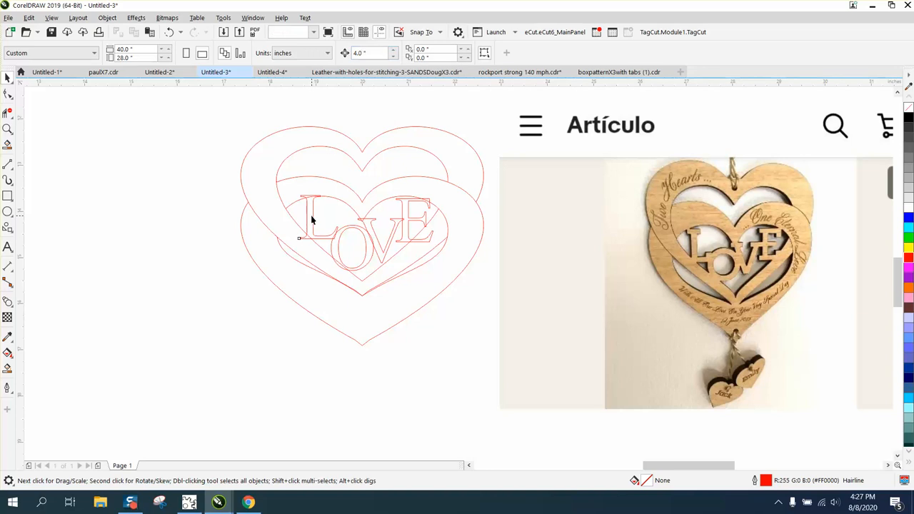
Step: Nudge each of the four letters 4 inches left, out of the inner heart, keeping their arrangement
{"action": "left_click", "coordinate": [315, 220]}
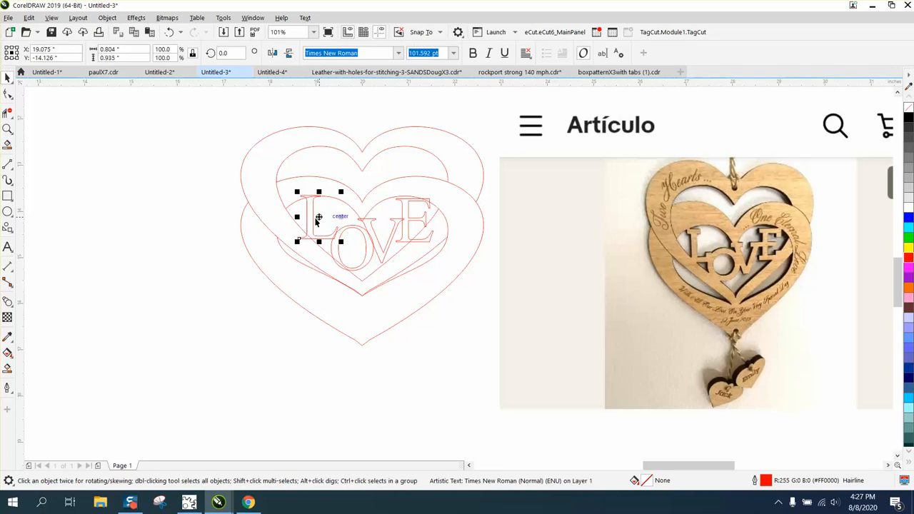
{"action": "key", "text": "Left"}
{"action": "left_click", "coordinate": [362, 238]}
{"action": "key", "text": "Left"}
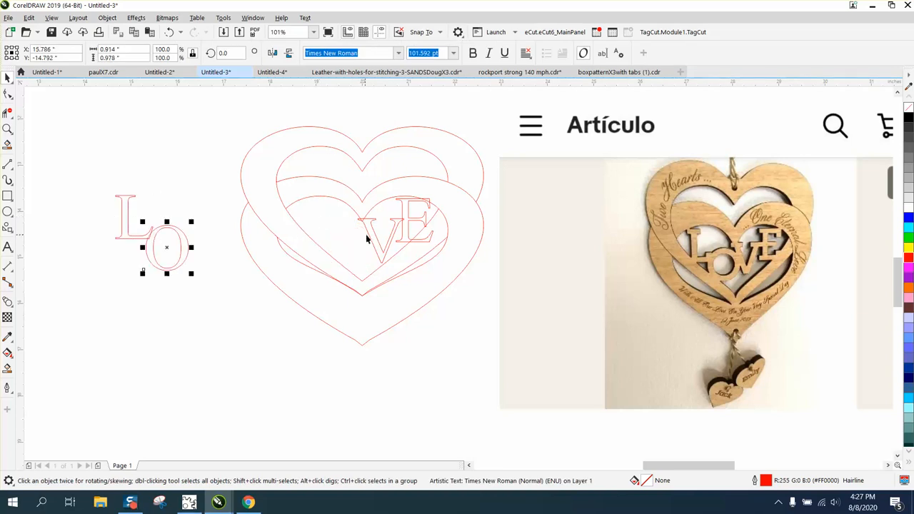
{"action": "left_click", "coordinate": [371, 239]}
{"action": "key", "text": "Left"}
{"action": "left_click", "coordinate": [403, 229]}
{"action": "key", "text": "Left"}
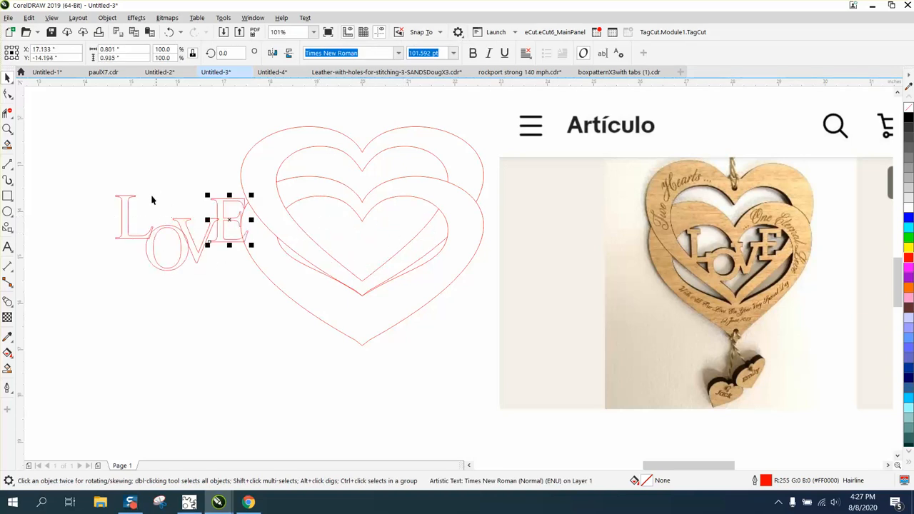
Step: Nudge all four letters another 4 inches left, clear of the hearts, including the O
{"action": "left_click_drag", "start_coordinate": [122, 187], "coordinate": [268, 270]}
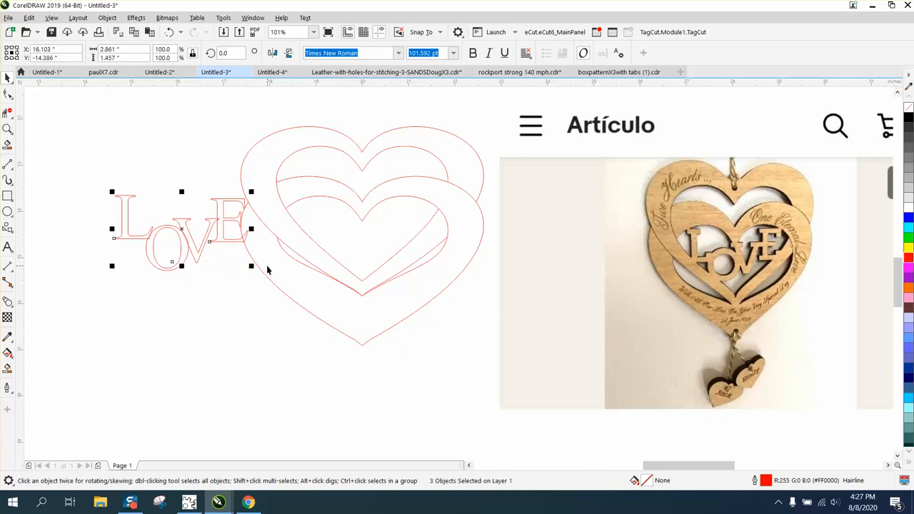
{"action": "key", "text": "Left"}
{"action": "left_click", "coordinate": [187, 252]}
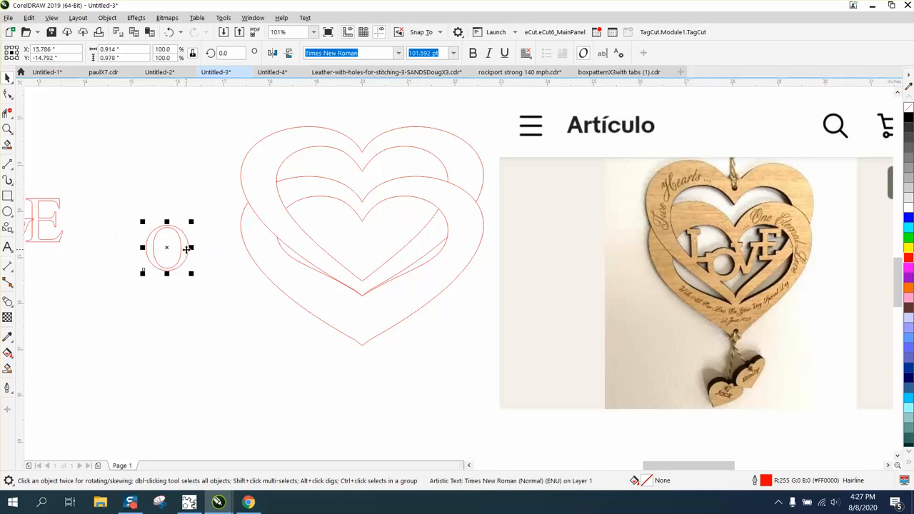
{"action": "key", "text": "Left"}
Step: Convert the four overlapping LOVE letters to curves and weld them into one shape
{"action": "scroll", "coordinate": [189, 247], "scroll_direction": "down", "scroll_amount": 2}
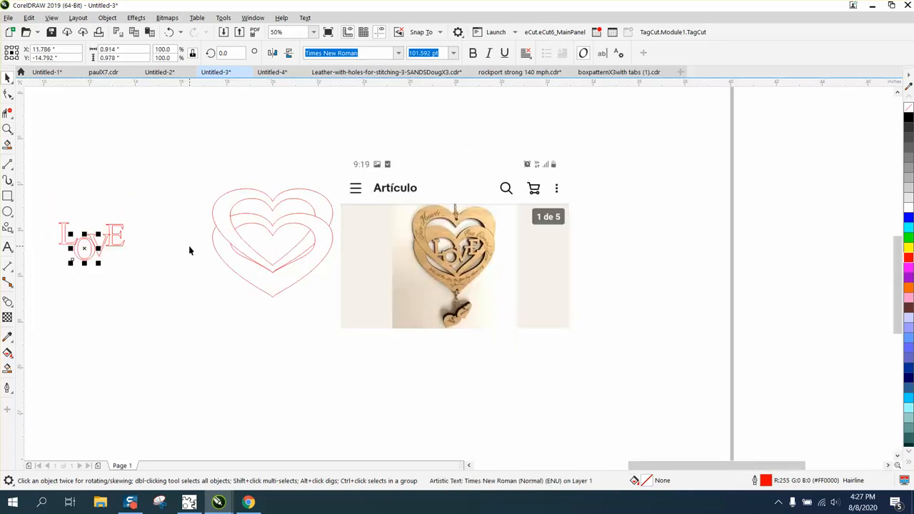
{"action": "left_click", "coordinate": [8, 129]}
{"action": "left_click_drag", "start_coordinate": [55, 218], "coordinate": [168, 277]}
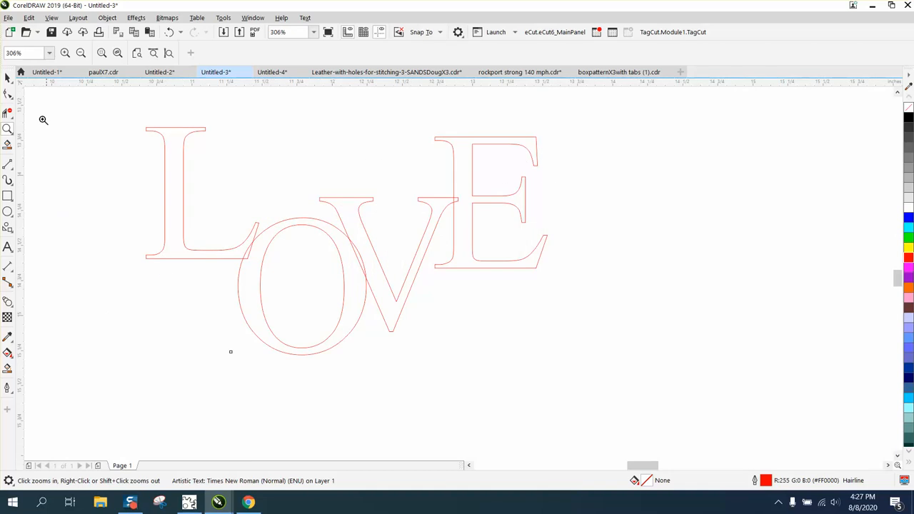
{"action": "left_click", "coordinate": [7, 77]}
{"action": "left_click_drag", "start_coordinate": [127, 111], "coordinate": [559, 360]}
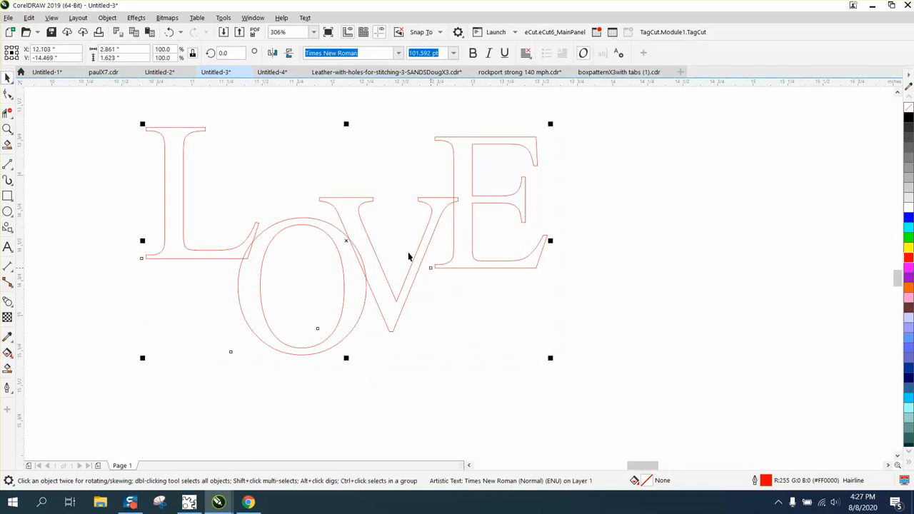
{"action": "left_click", "coordinate": [107, 17]}
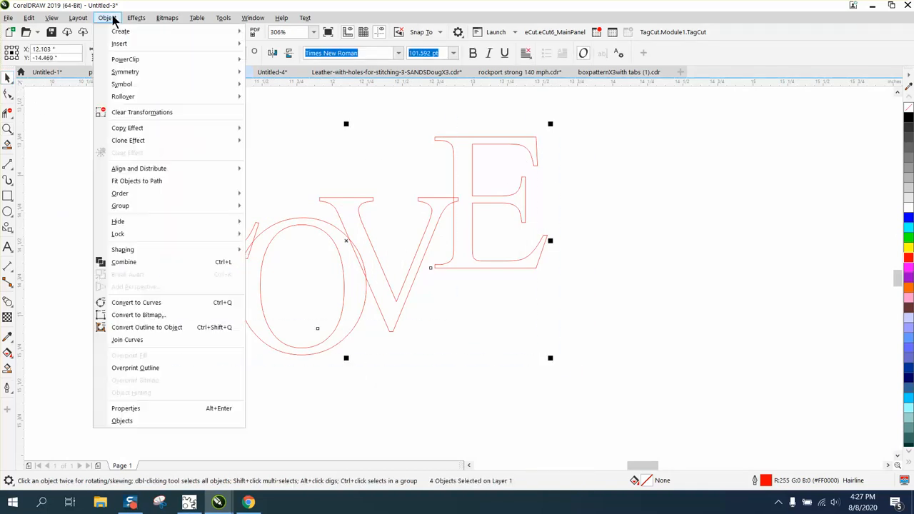
{"action": "left_click", "coordinate": [154, 302]}
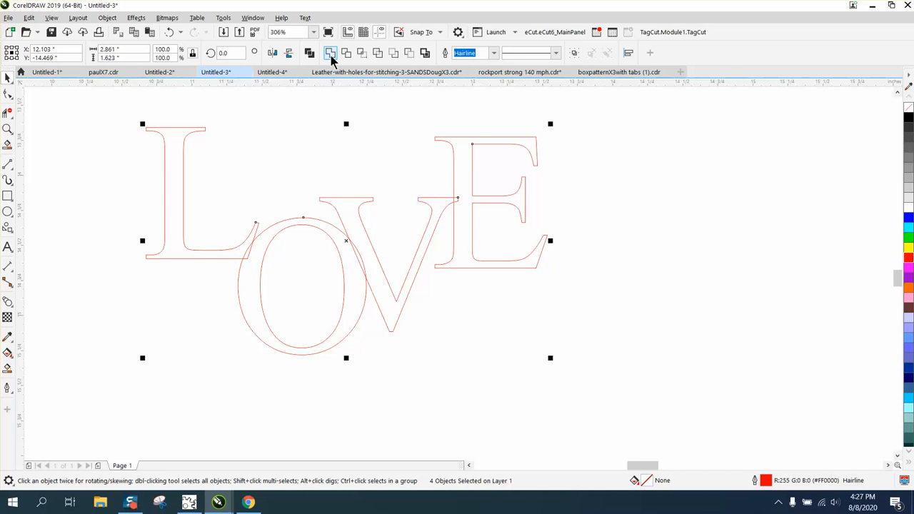
{"action": "left_click", "coordinate": [330, 54]}
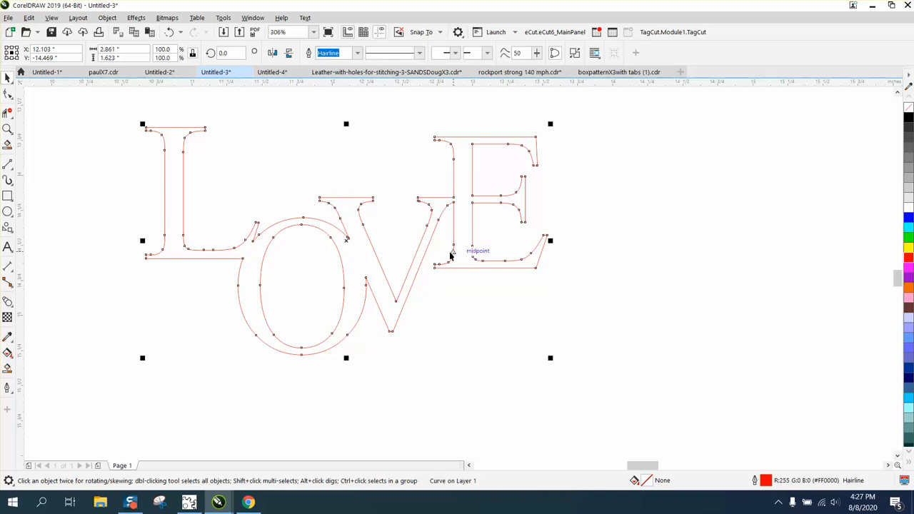
Step: Try filling the welded LOVE shape with blue using Smart Fill, and undo the fill
{"action": "scroll", "coordinate": [438, 255], "scroll_direction": "down", "scroll_amount": 4}
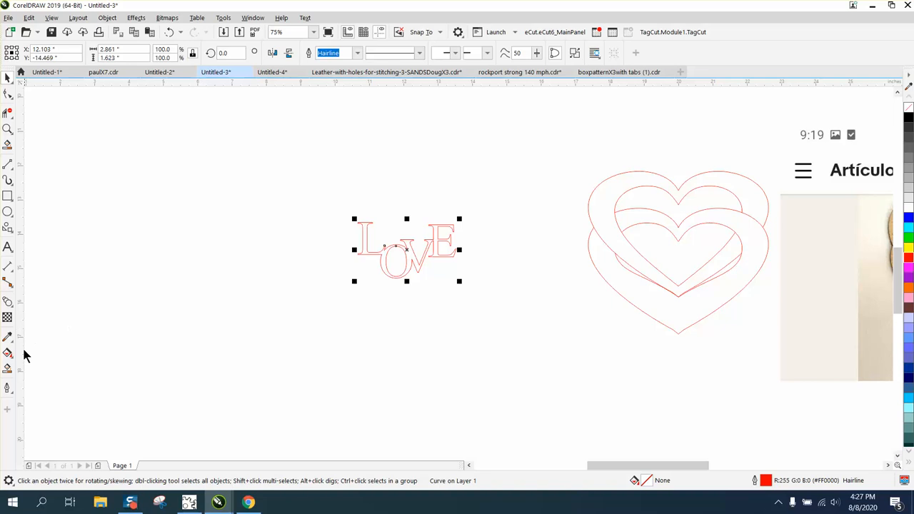
{"action": "left_click", "coordinate": [7, 368]}
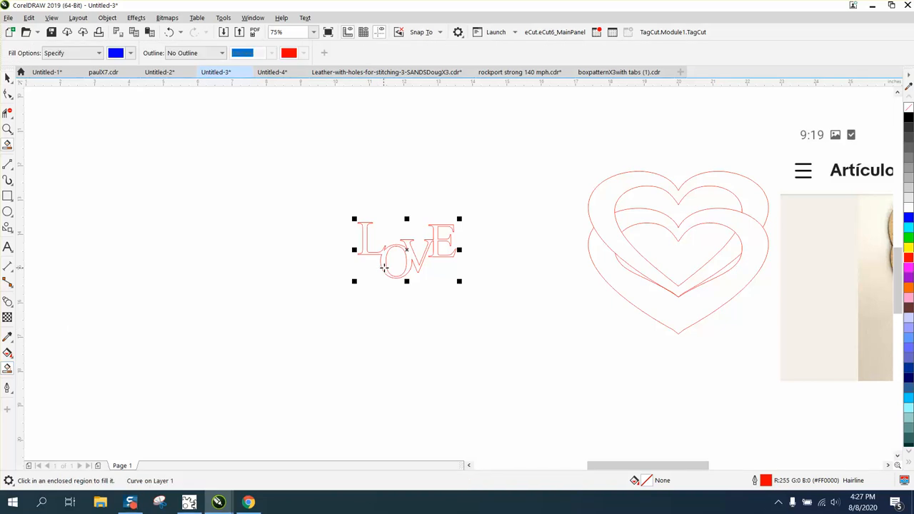
{"action": "left_click", "coordinate": [384, 267]}
{"action": "left_click", "coordinate": [170, 33]}
Step: Nudge the welded LOVE shape 8 inches right, back inside the inner heart
{"action": "key", "text": "Right"}
{"action": "key", "text": "Right"}
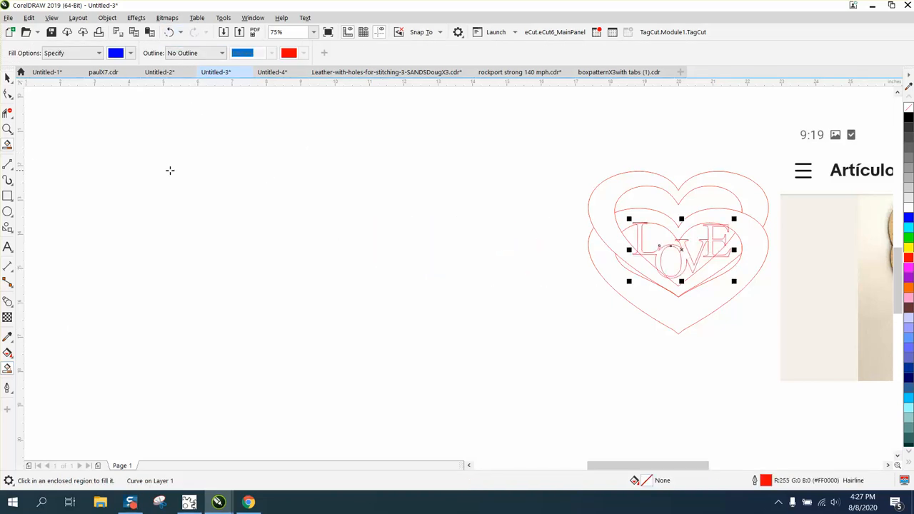
Step: Delete the overlapping line segments where the tops of the L and E cross the inner heart's upper edge
{"action": "left_click", "coordinate": [7, 129]}
{"action": "left_click_drag", "start_coordinate": [571, 172], "coordinate": [782, 346]}
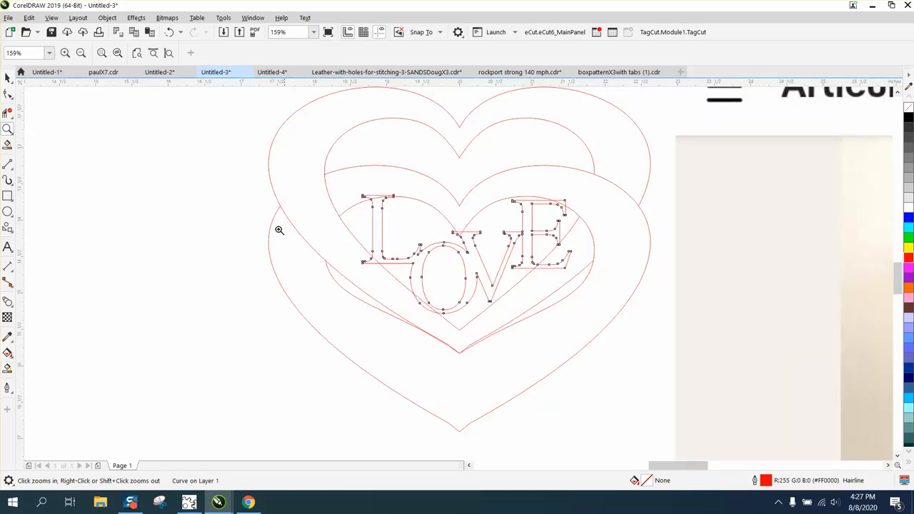
{"action": "left_click", "coordinate": [7, 112]}
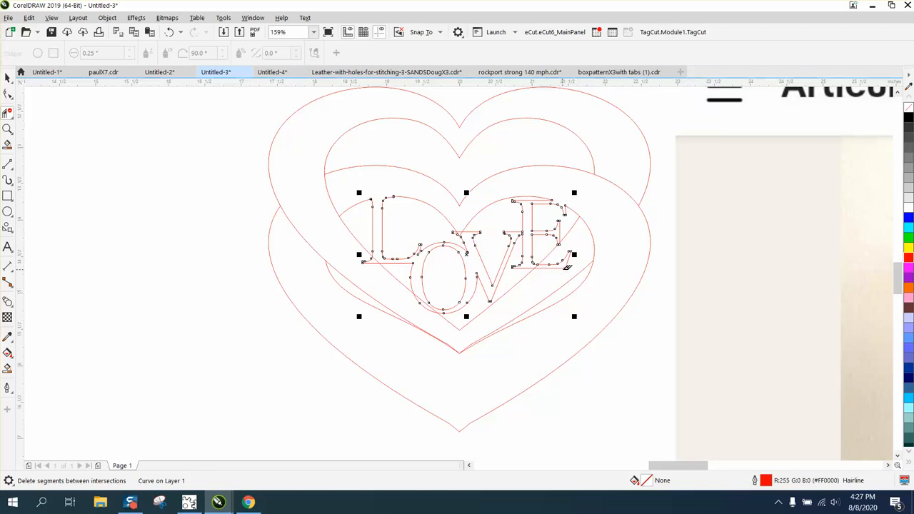
Step: Delete the overlapping segments where the bottom of the O crosses the inner heart's lower-left edge
{"action": "left_click", "coordinate": [7, 128]}
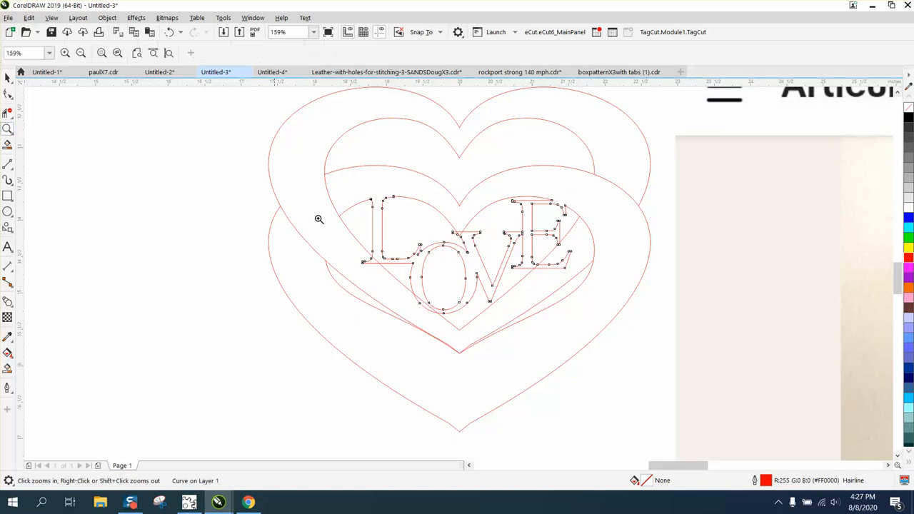
{"action": "left_click_drag", "start_coordinate": [348, 253], "coordinate": [589, 391]}
{"action": "left_click", "coordinate": [7, 112]}
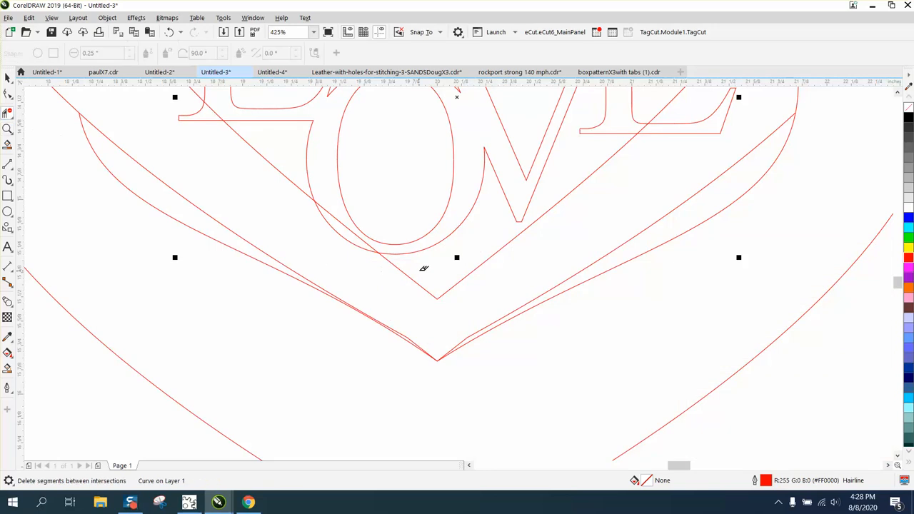
{"action": "left_click", "coordinate": [356, 233]}
{"action": "left_click", "coordinate": [351, 236]}
Step: Delete the segments of the L's base serif and the E's lower arm that extend past the inner heart's outline
{"action": "scroll", "coordinate": [511, 246], "scroll_direction": "down", "scroll_amount": 3}
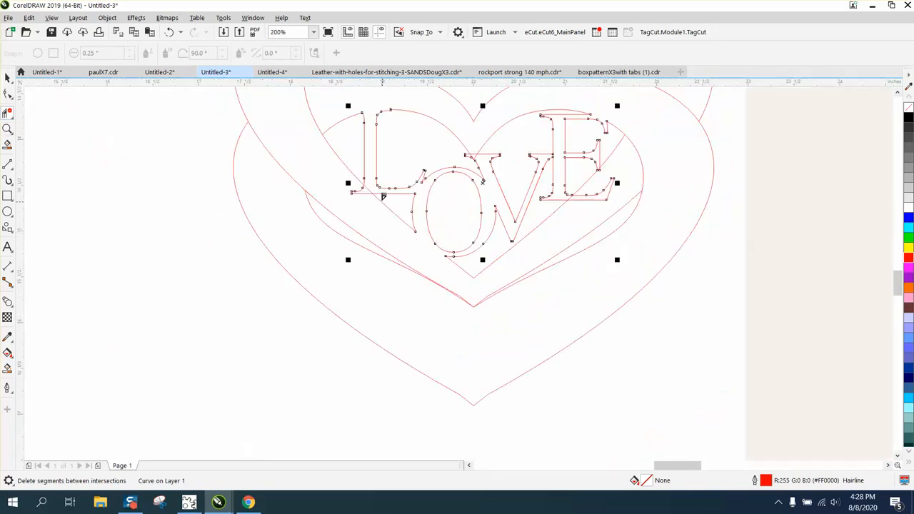
{"action": "left_click", "coordinate": [365, 189]}
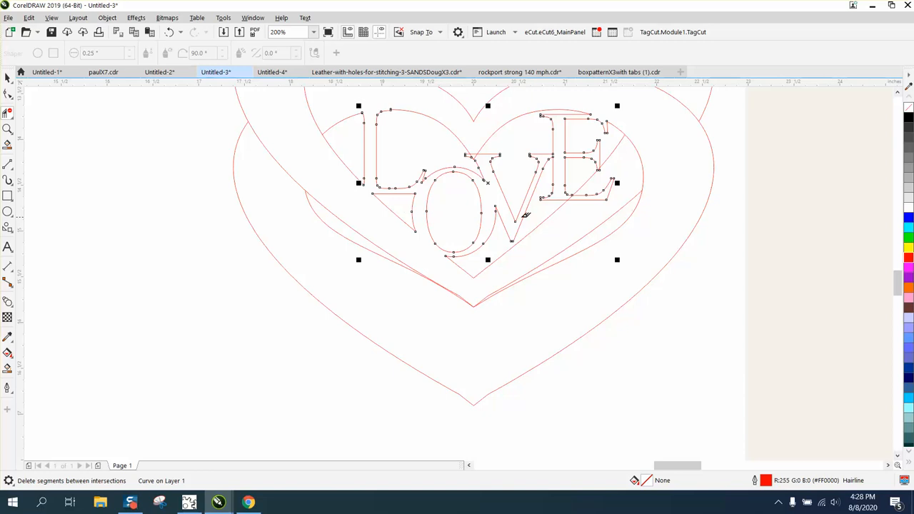
{"action": "left_click", "coordinate": [583, 193]}
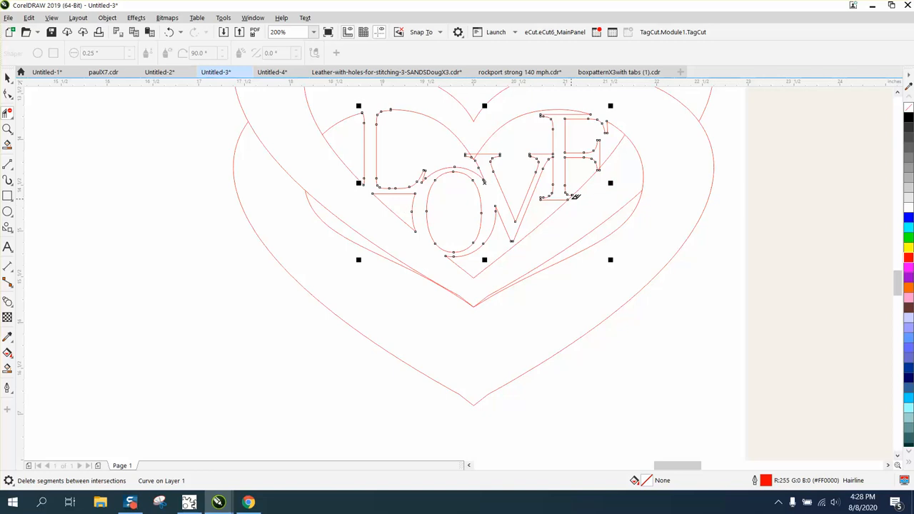
Step: Delete the tiny corner segments of the E's middle arm that stick out past the inner heart's right edge
{"action": "left_click", "coordinate": [7, 128]}
{"action": "left_click", "coordinate": [632, 197]}
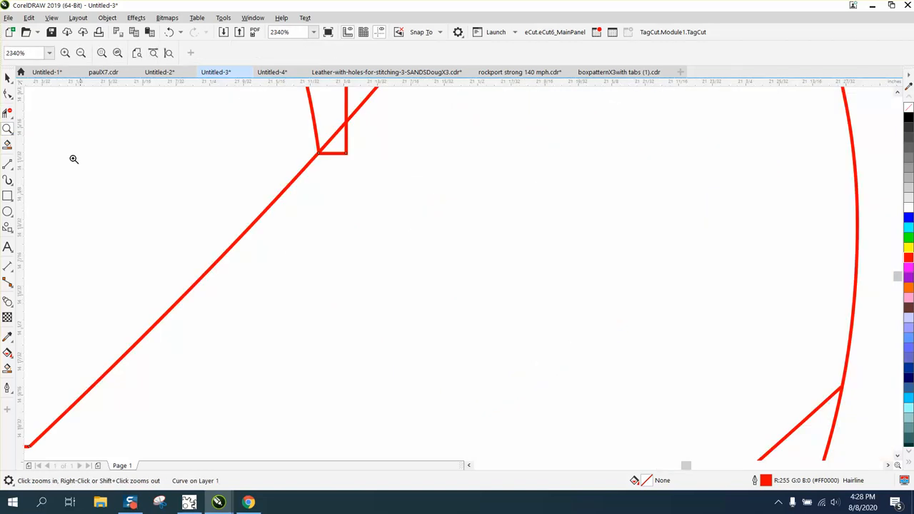
{"action": "left_click", "coordinate": [7, 113]}
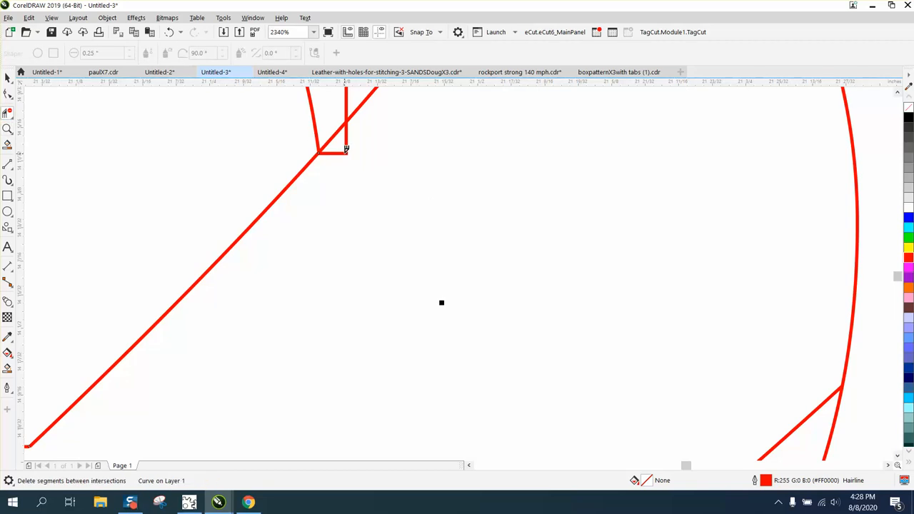
{"action": "left_click", "coordinate": [346, 149]}
{"action": "left_click", "coordinate": [335, 132]}
{"action": "scroll", "coordinate": [430, 174], "scroll_direction": "down", "scroll_amount": 3}
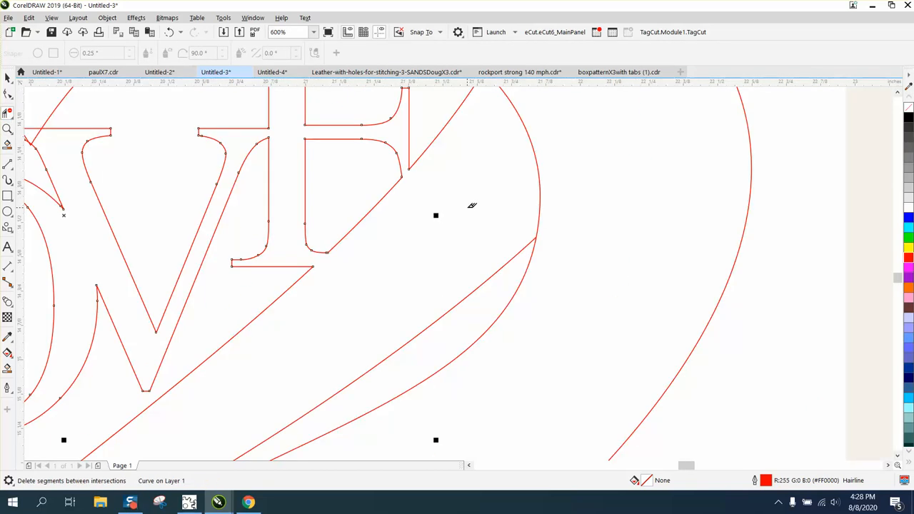
Step: Compare the trimmed LOVE lettering and hearts with the reference photo, and inspect the hearts up close
{"action": "scroll", "coordinate": [472, 206], "scroll_direction": "down", "scroll_amount": 2}
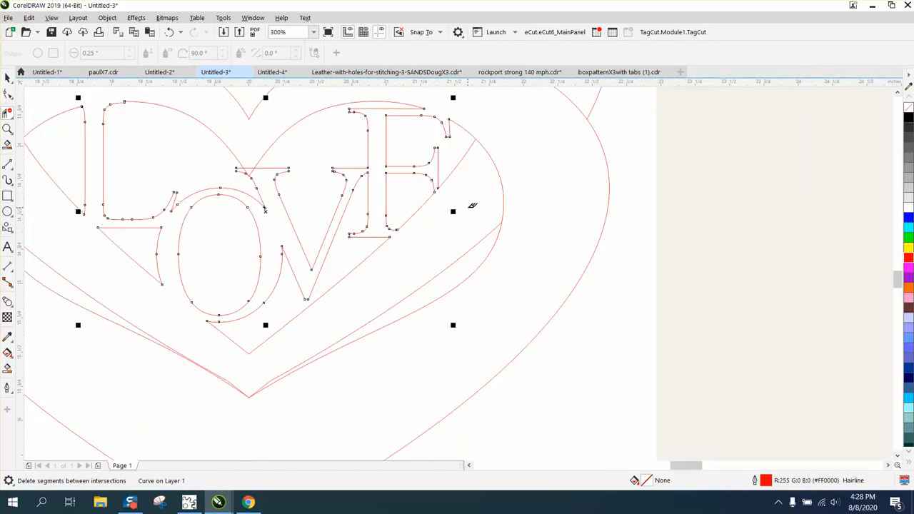
{"action": "scroll", "coordinate": [472, 206], "scroll_direction": "down", "scroll_amount": 1}
{"action": "scroll", "coordinate": [473, 206], "scroll_direction": "down", "scroll_amount": 1}
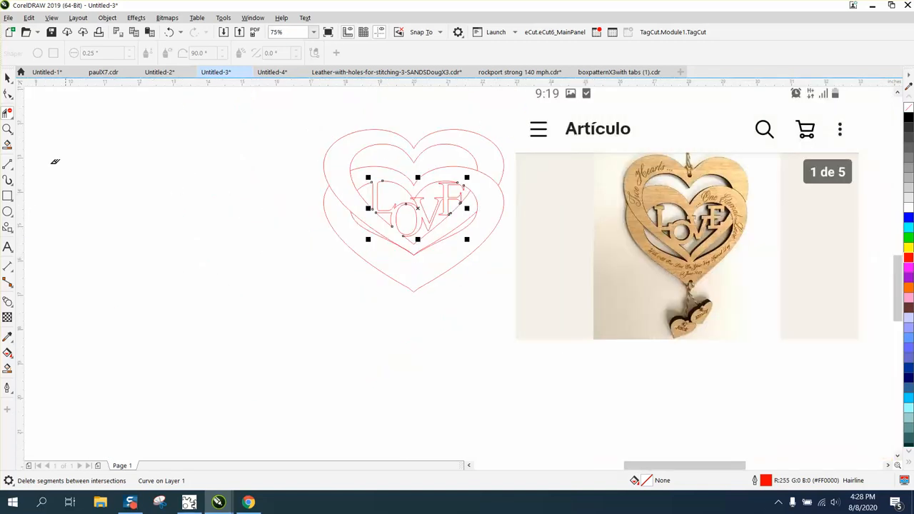
{"action": "left_click", "coordinate": [7, 77]}
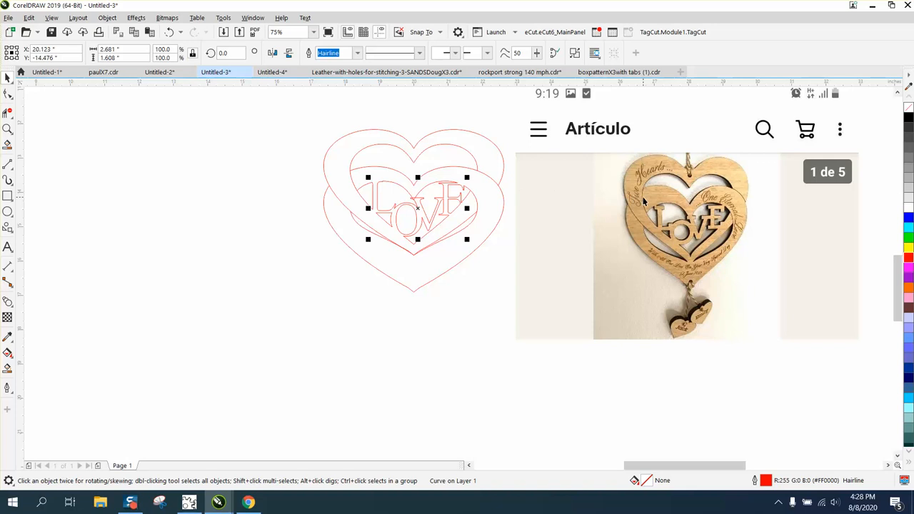
{"action": "left_click", "coordinate": [7, 128]}
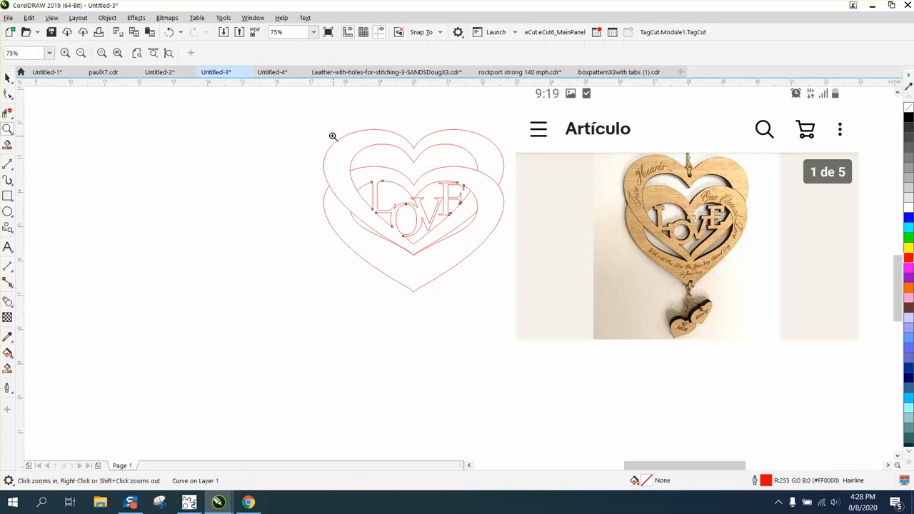
{"action": "left_click_drag", "start_coordinate": [309, 127], "coordinate": [565, 307]}
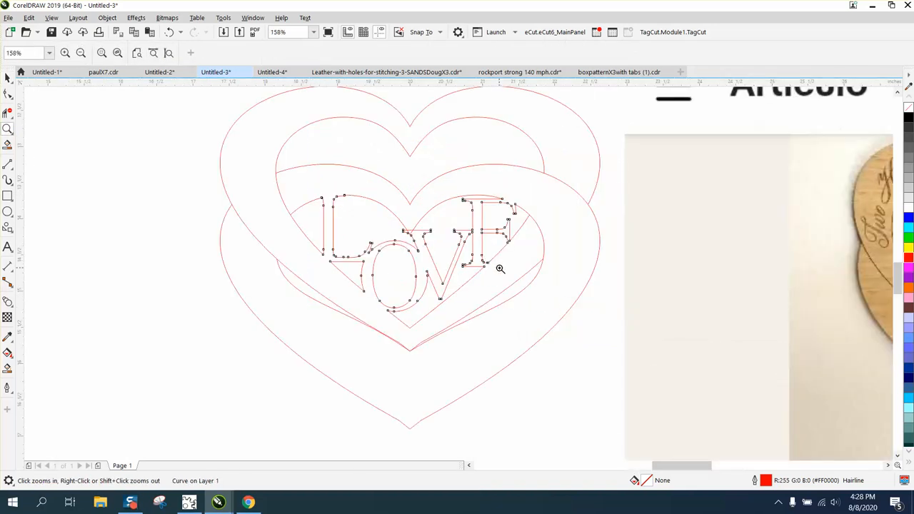
{"action": "left_click", "coordinate": [8, 77]}
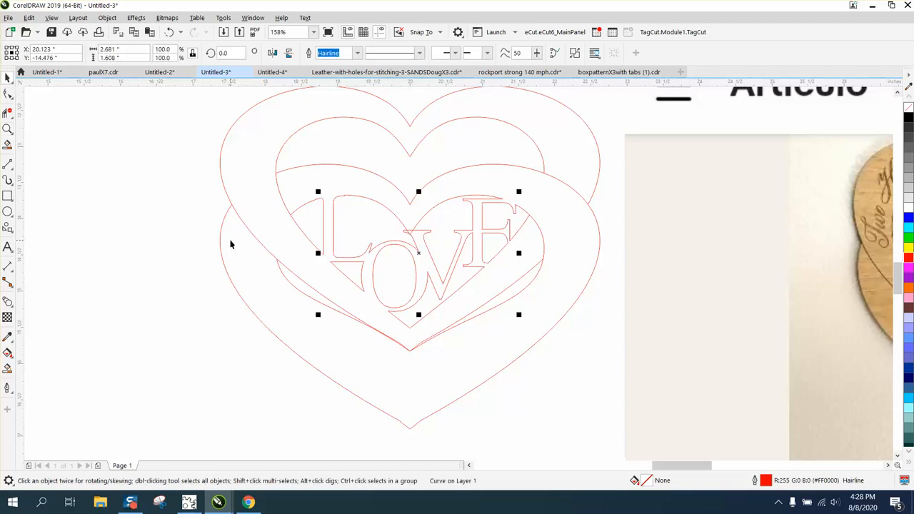